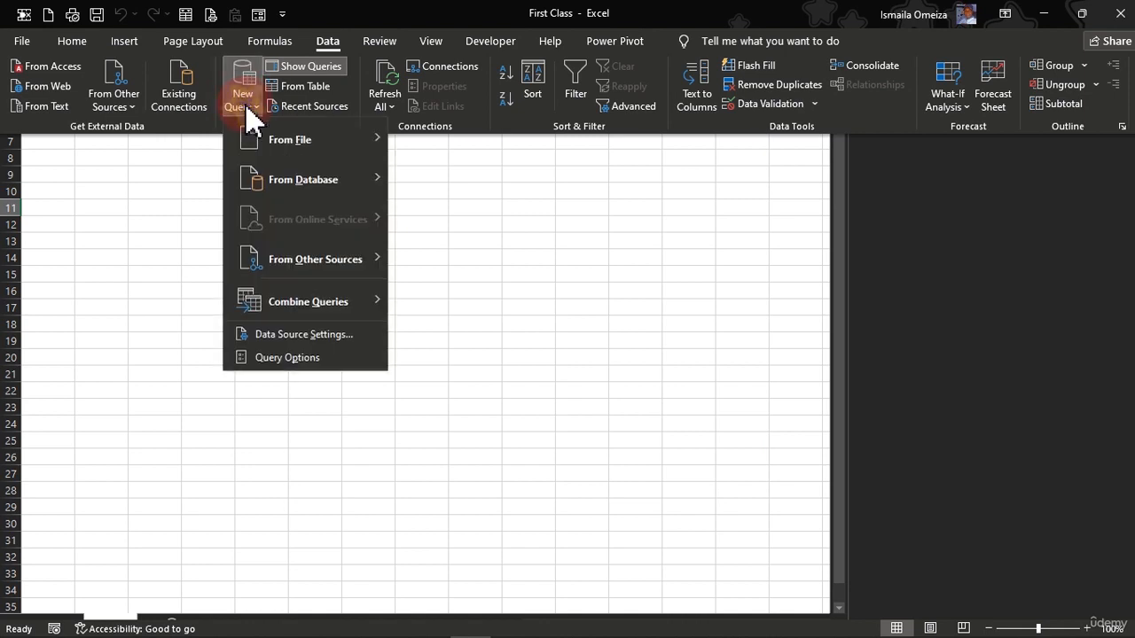
# Step: Import the Product Returns CSV file from the Customer Dashboard folder as a new query and open it for transformation
pyautogui.click(309, 194)
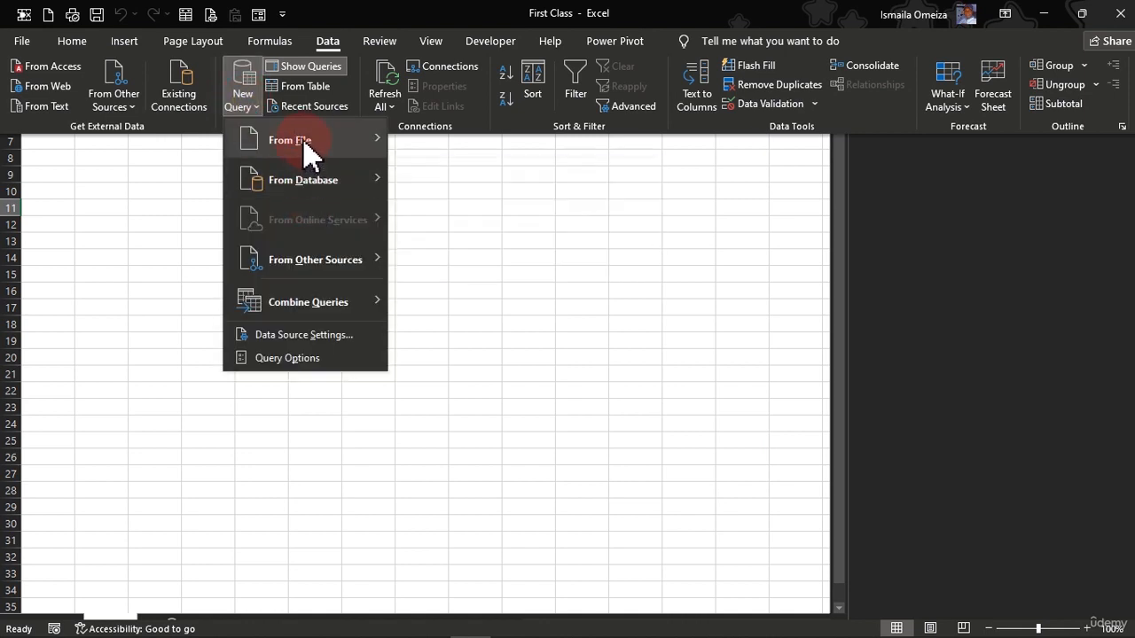
pyautogui.click(304, 144)
pyautogui.click(444, 181)
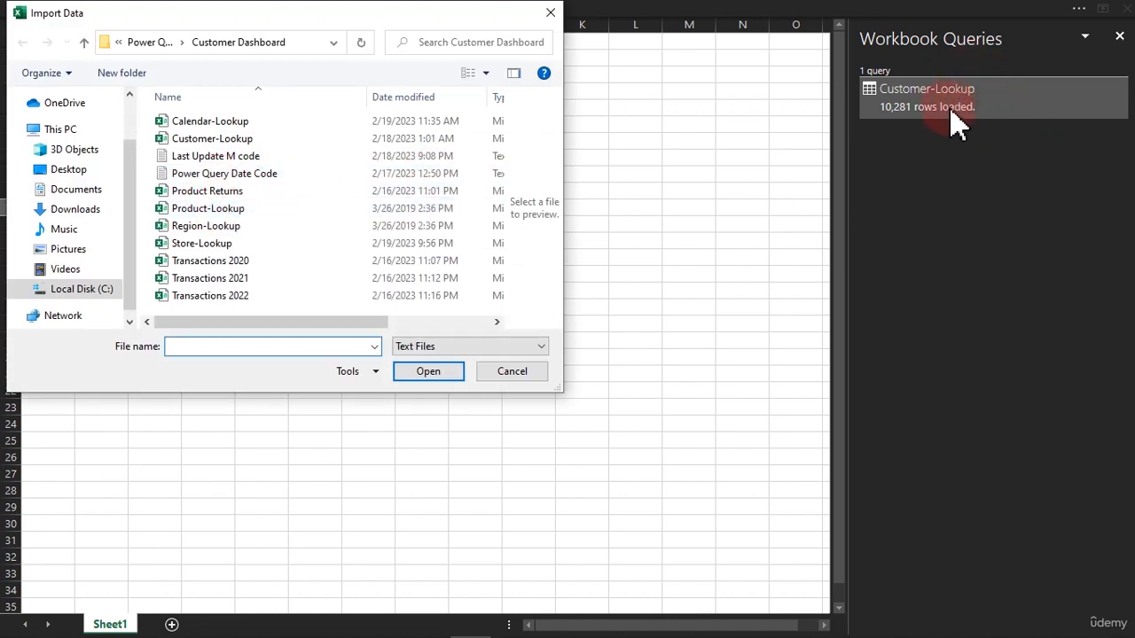
pyautogui.click(227, 194)
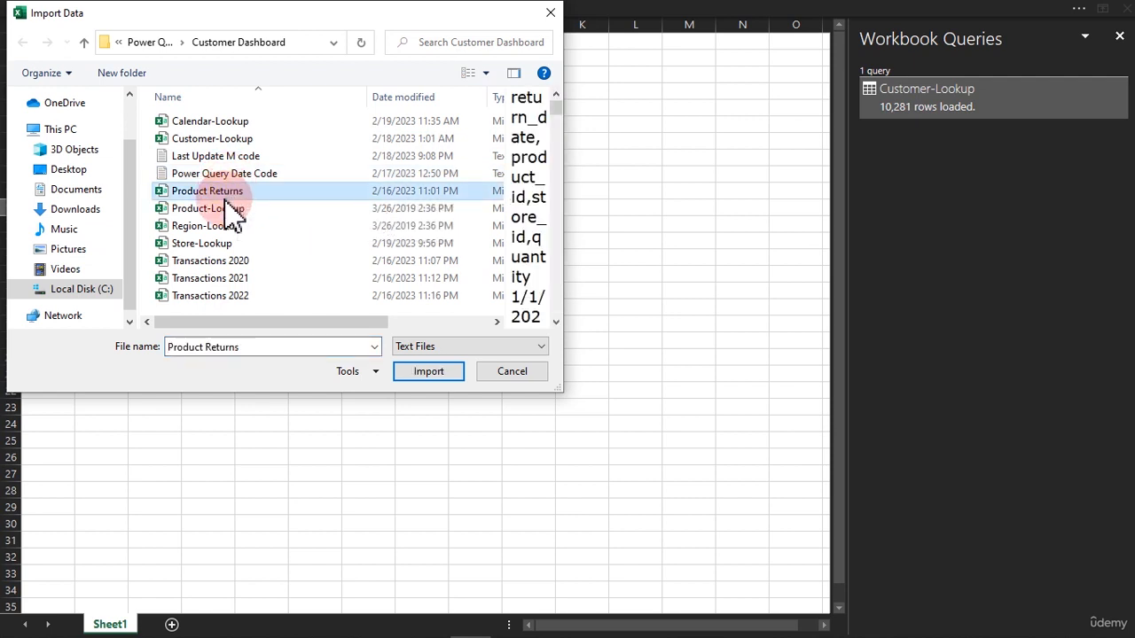
pyautogui.click(448, 380)
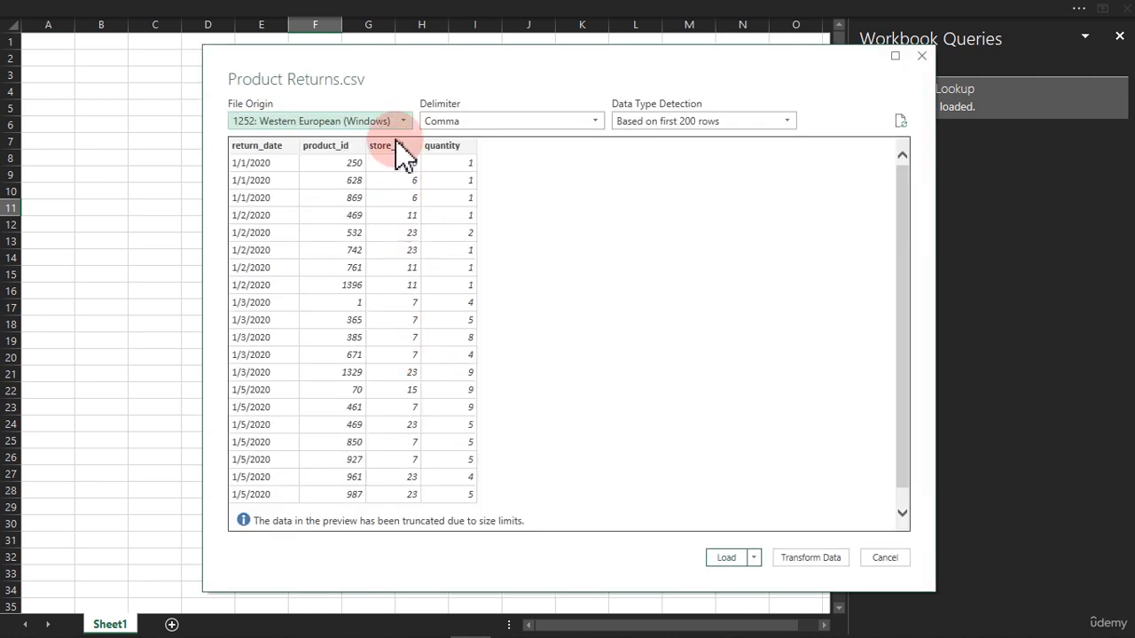
pyautogui.click(810, 557)
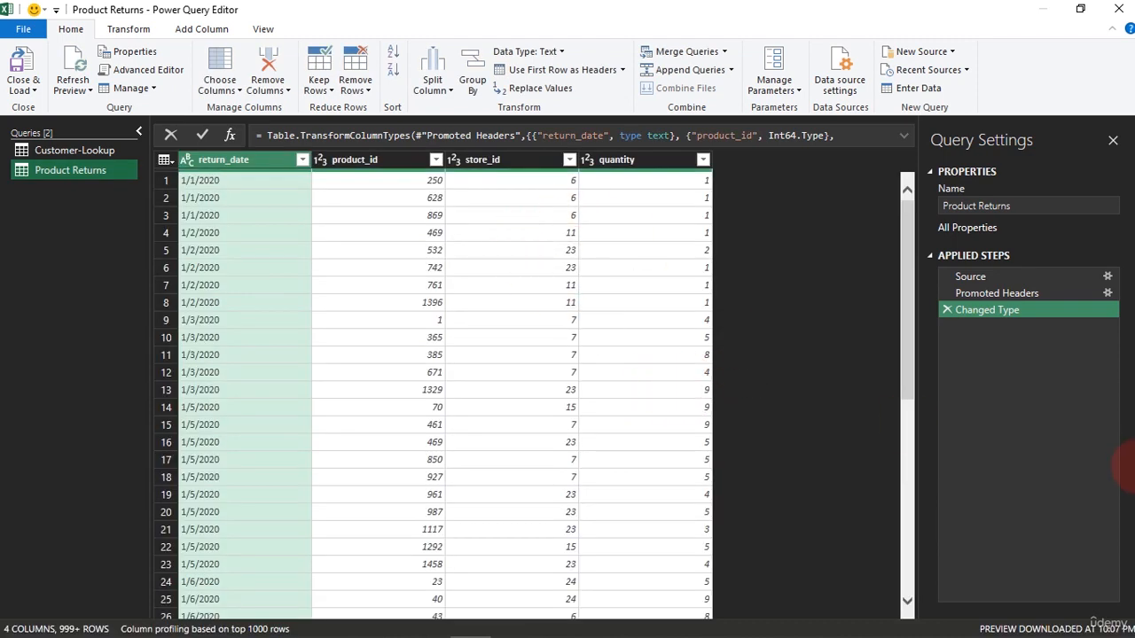
# Step: Change the data type of the return_date column to Date, adding the conversion as a new step
pyautogui.click(186, 160)
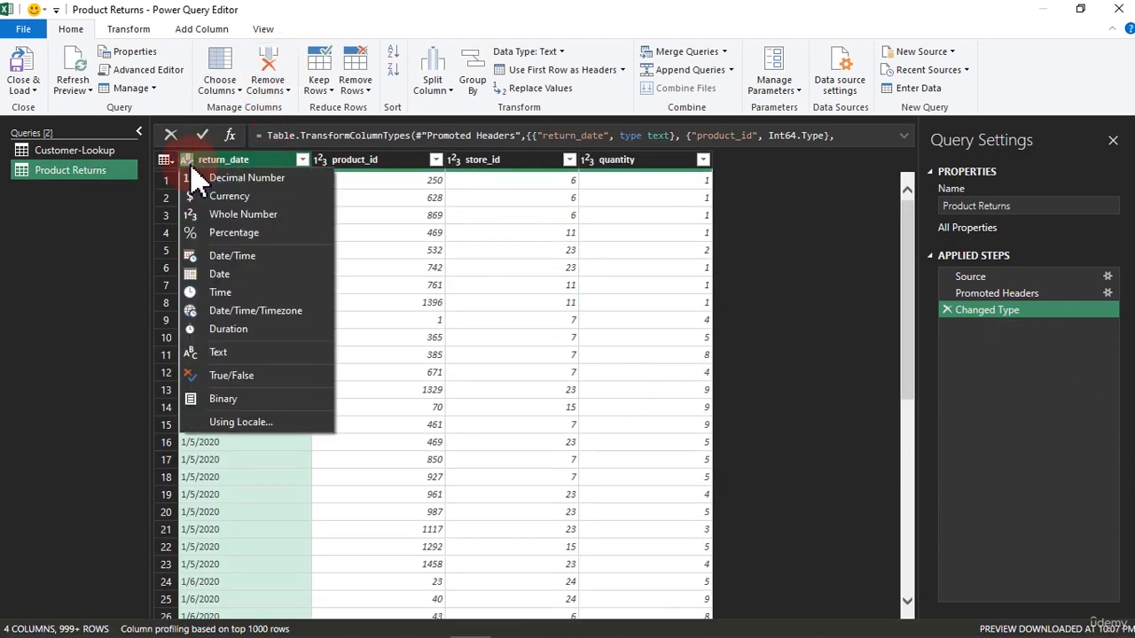
pyautogui.click(220, 276)
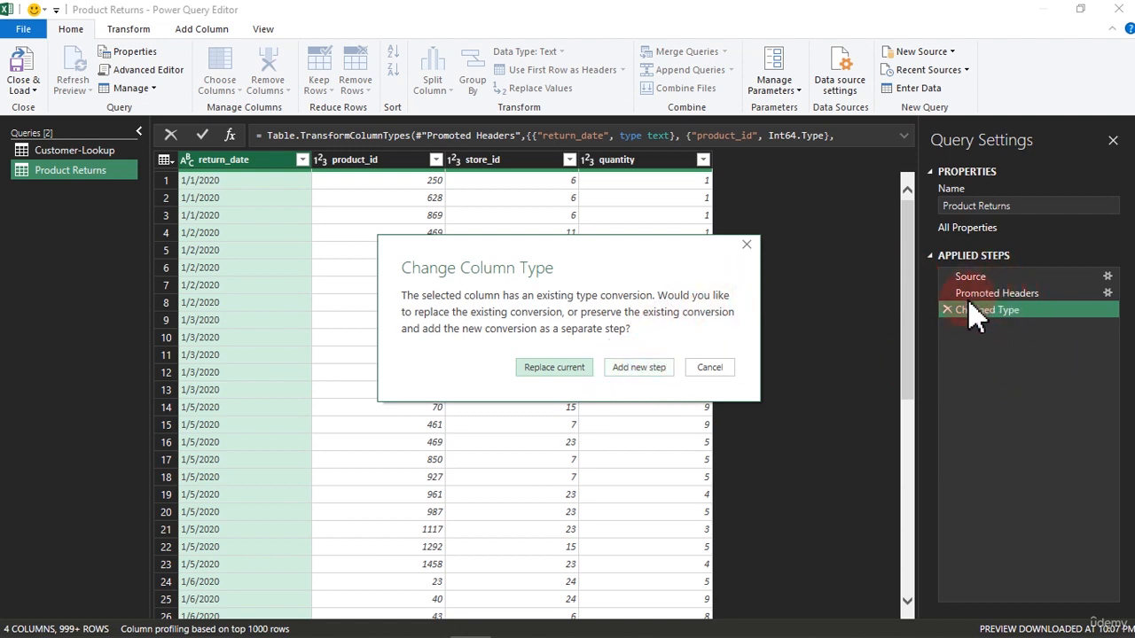
pyautogui.click(656, 372)
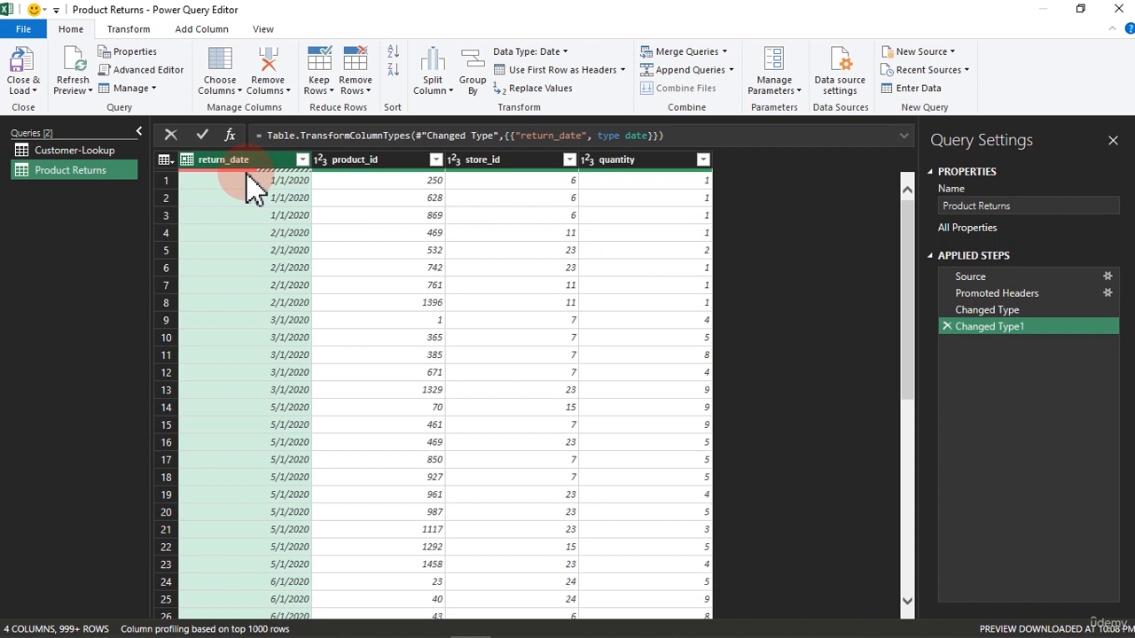
# Step: Examine the complete list of filter values in the return_date column, then close it without filtering
pyautogui.click(303, 162)
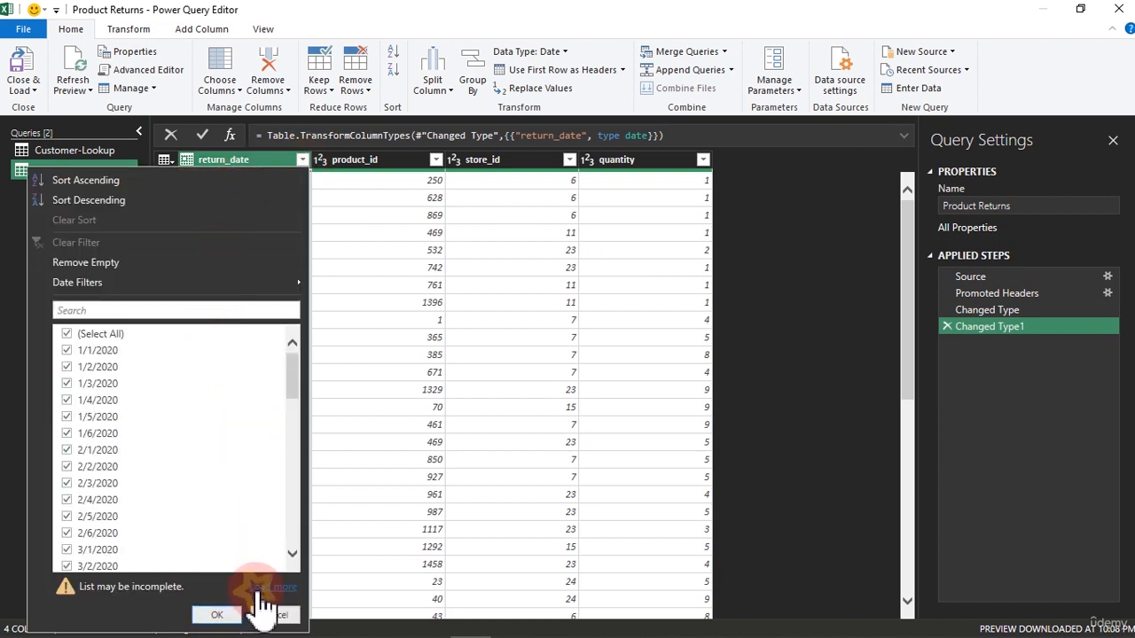
pyautogui.click(266, 588)
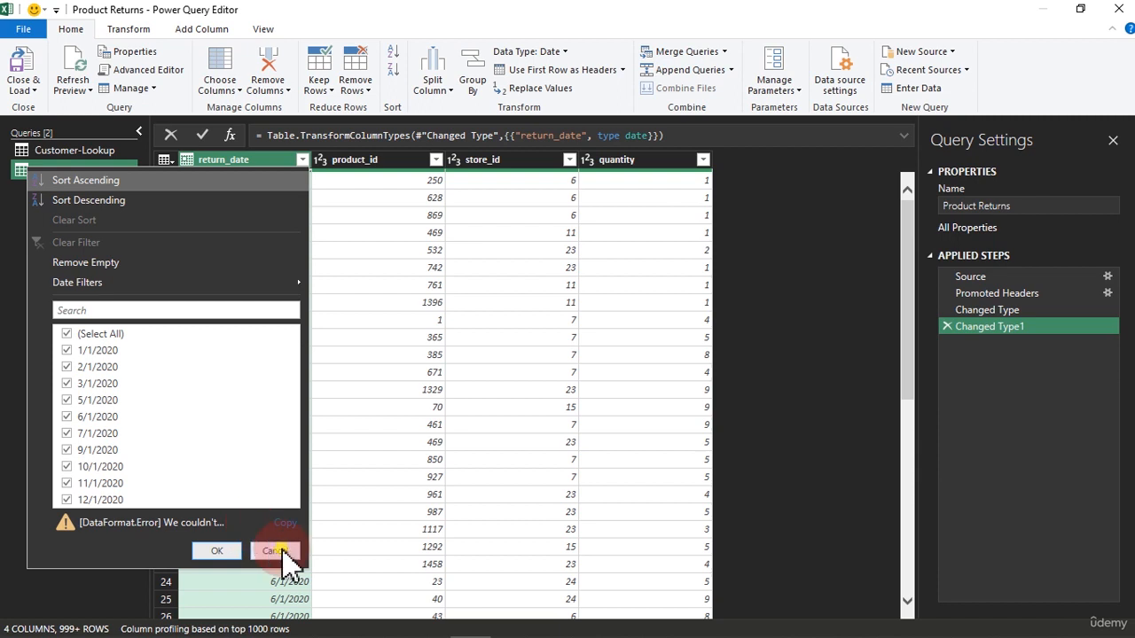
pyautogui.click(275, 551)
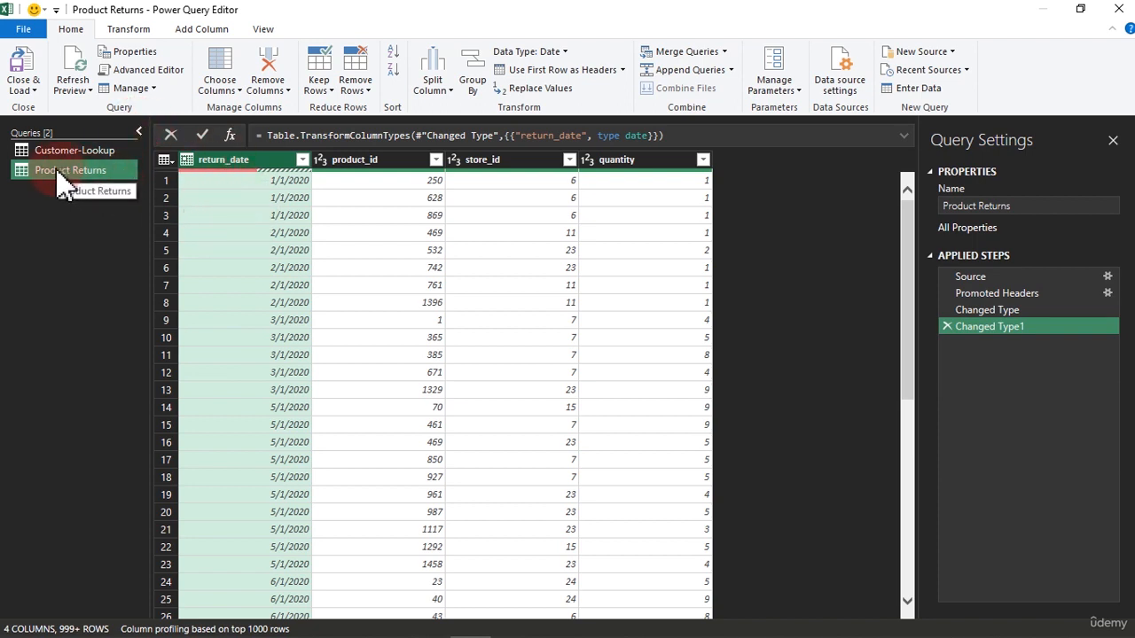
# Step: Load the Product Returns query as a connection only and add its data to the Data Model
pyautogui.click(27, 88)
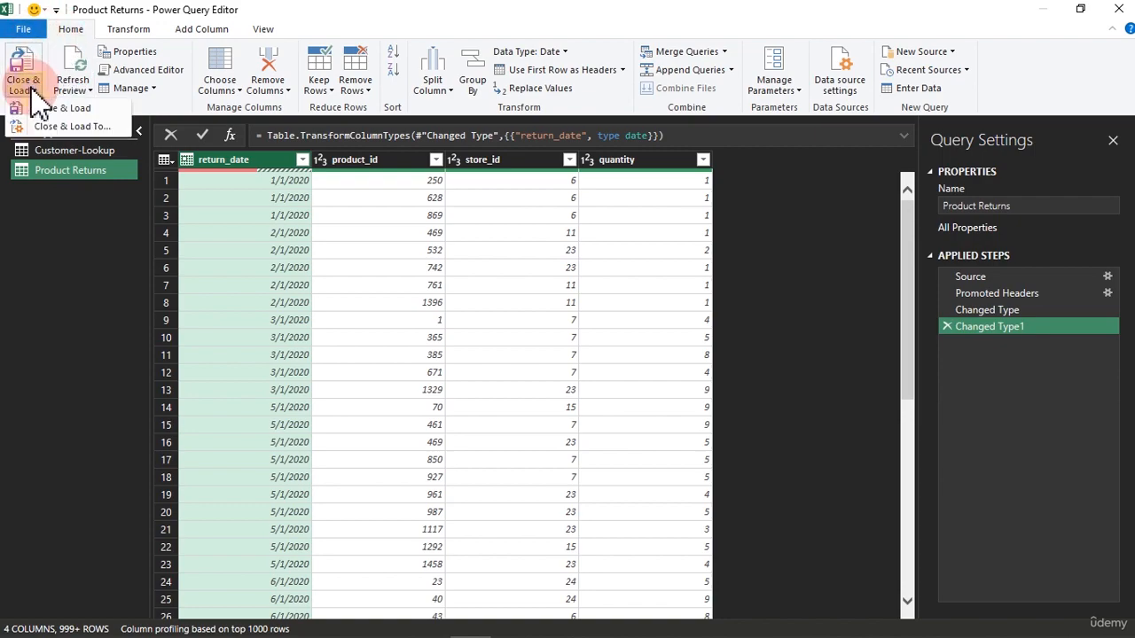
pyautogui.click(53, 128)
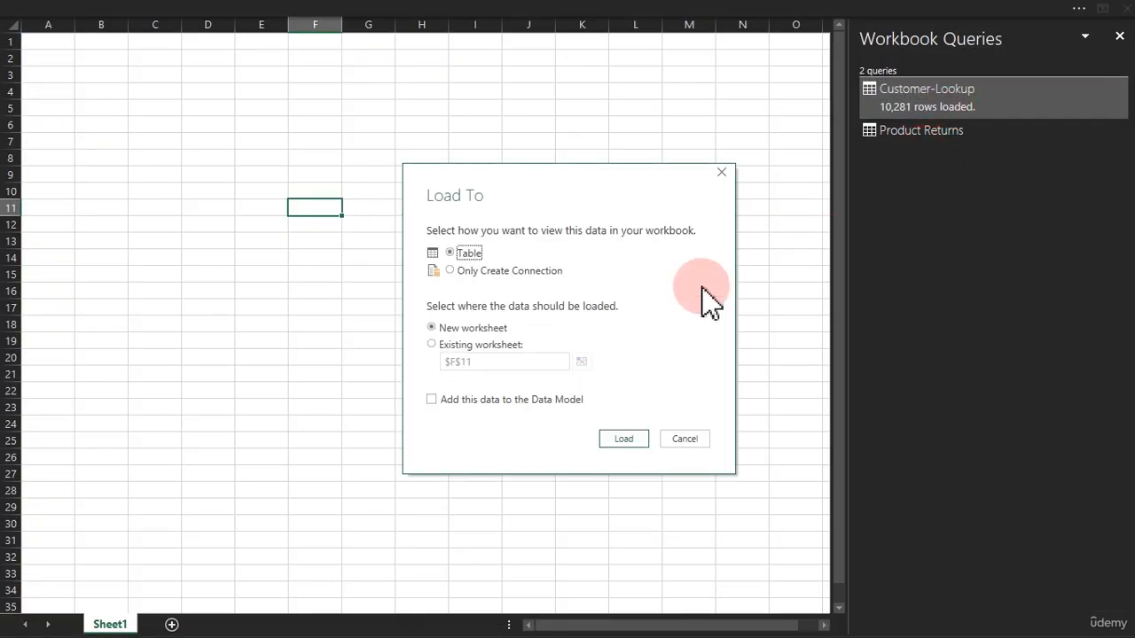
pyautogui.click(474, 271)
pyautogui.click(452, 400)
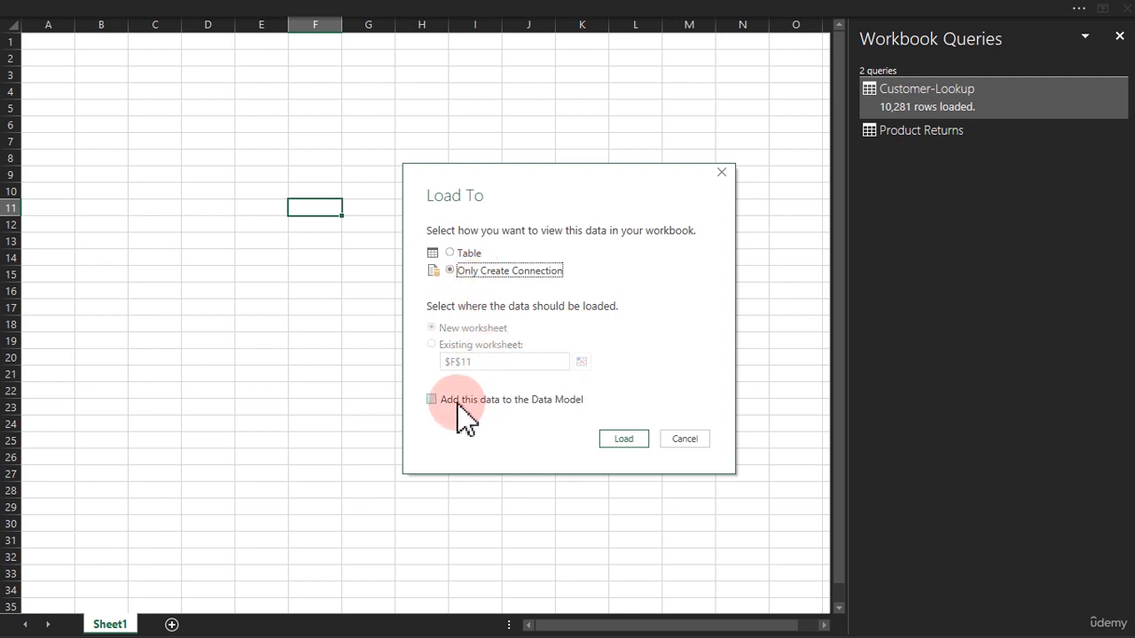
pyautogui.click(624, 439)
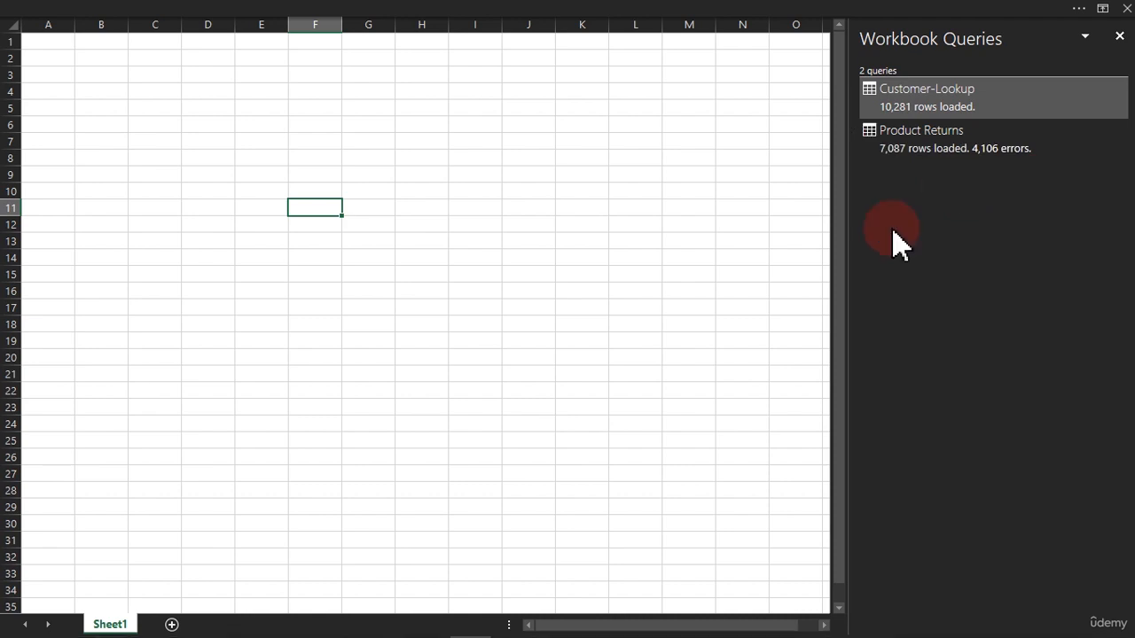
pyautogui.moveTo(1005, 153)
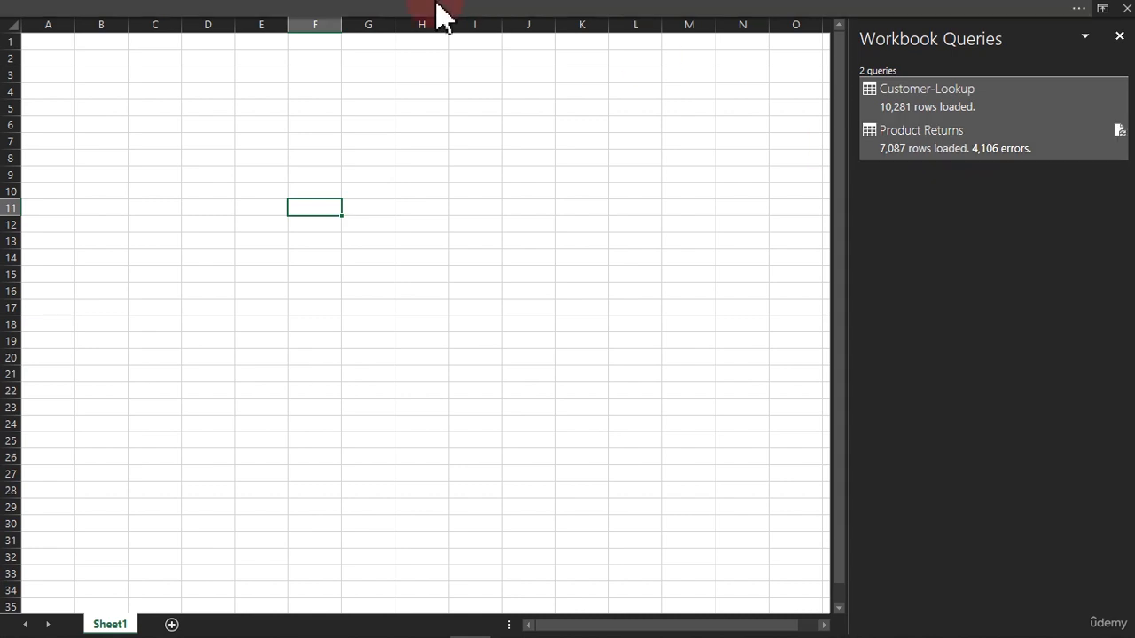
# Step: Import the Product-Lookup CSV file from the Customer Dashboard folder as a new query and open it for transformation
pyautogui.click(206, 26)
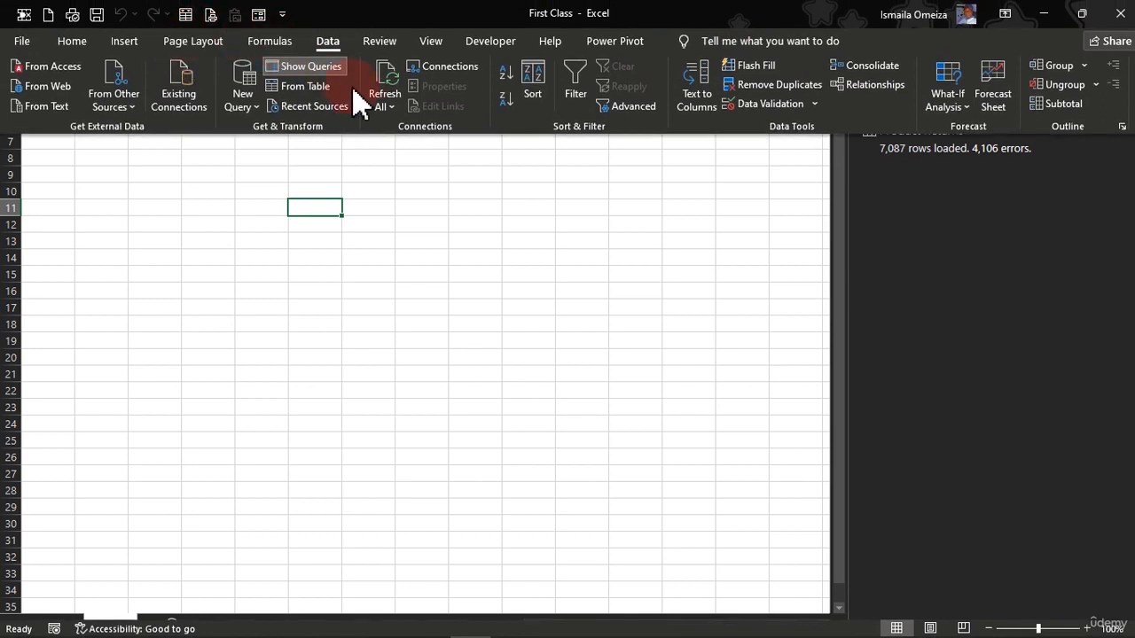
pyautogui.click(246, 102)
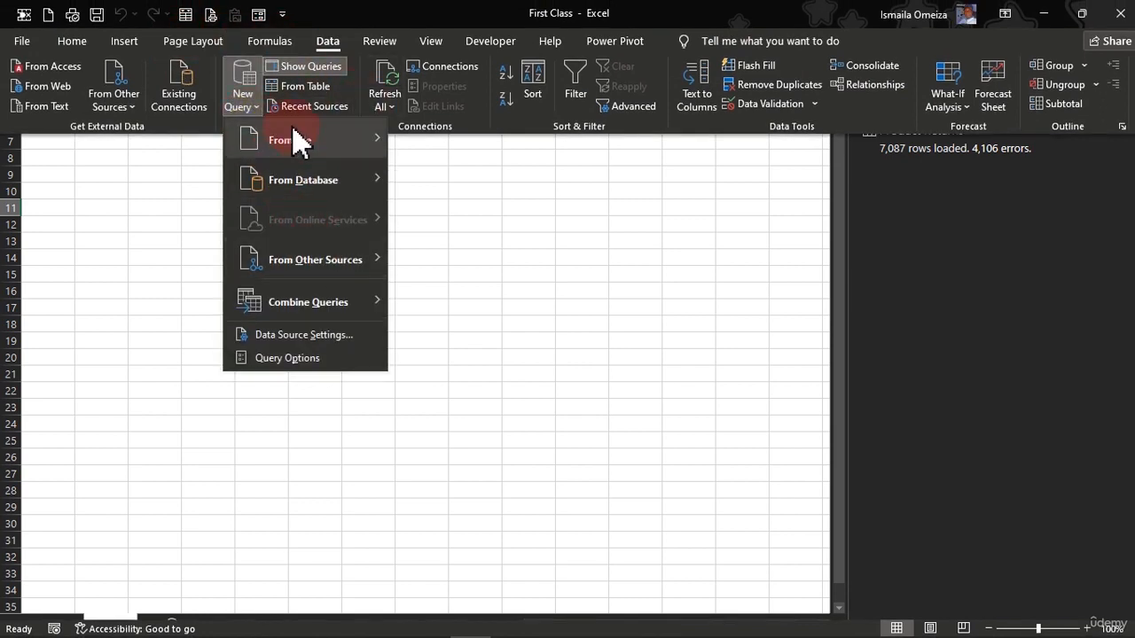
pyautogui.moveTo(299, 139)
pyautogui.click(439, 190)
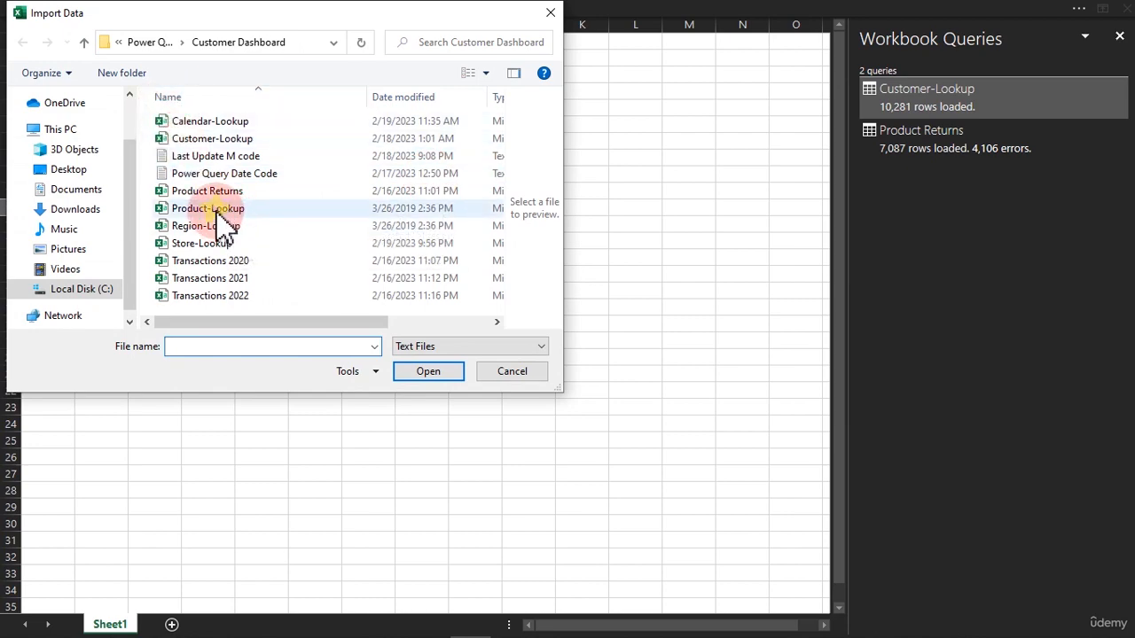
pyautogui.doubleClick(218, 210)
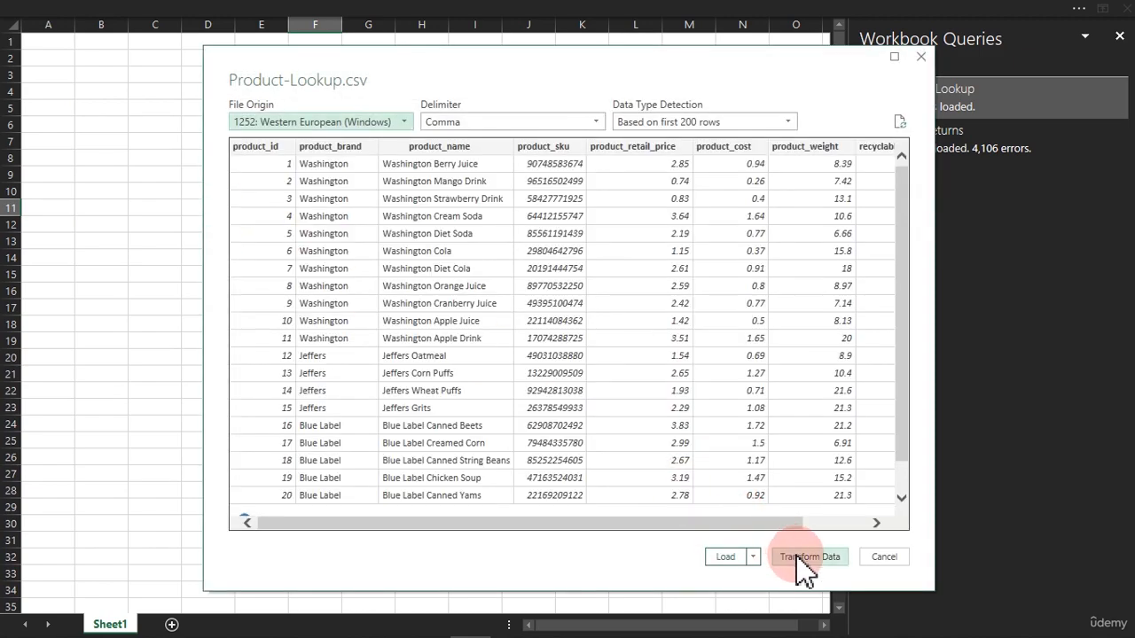
pyautogui.click(802, 557)
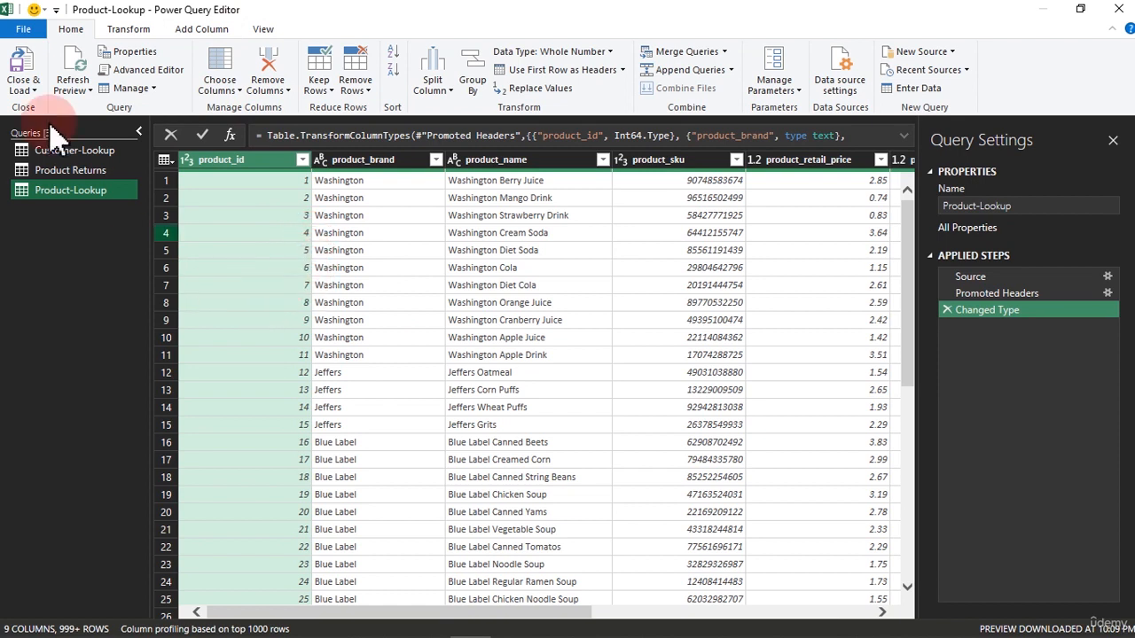
# Step: Load the Product-Lookup query as a connection only and add its data to the Data Model
pyautogui.click(28, 90)
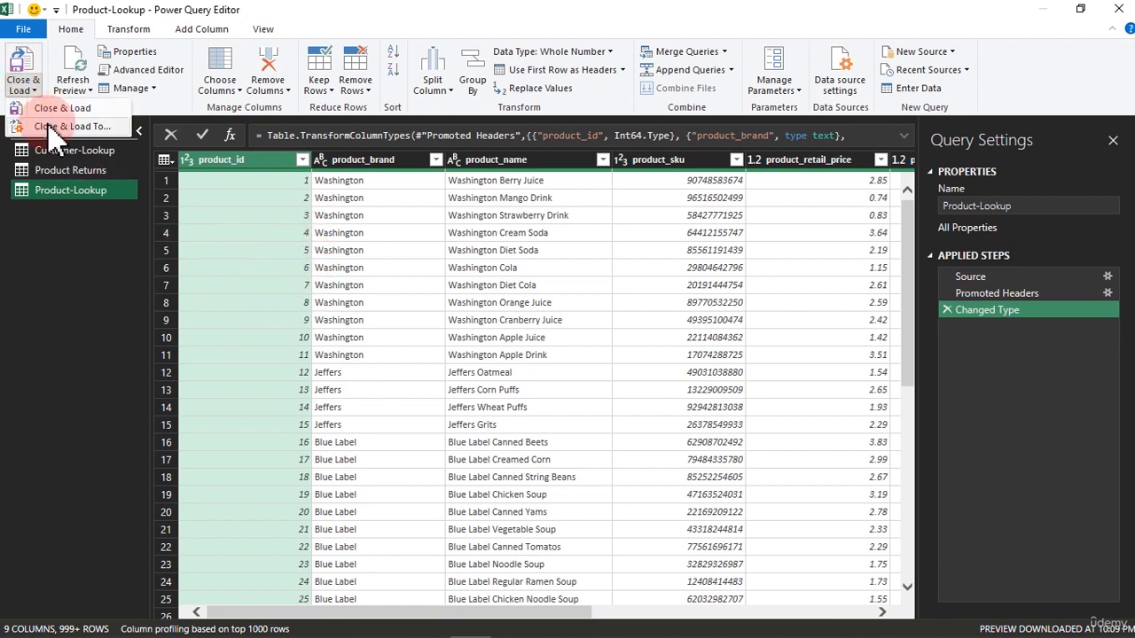
pyautogui.click(48, 126)
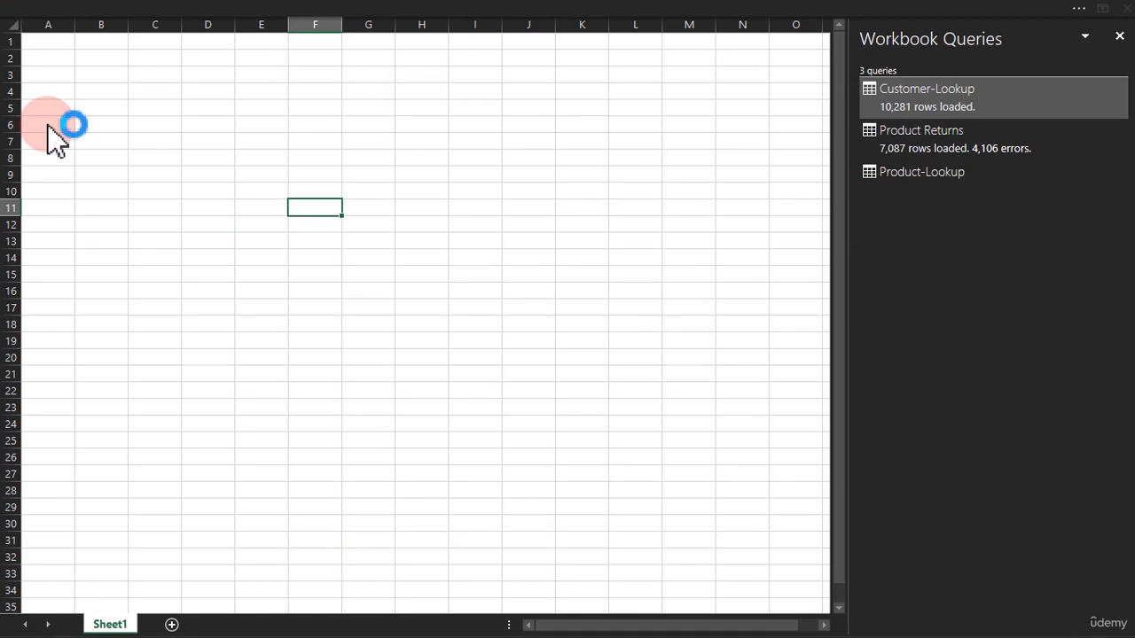
pyautogui.click(452, 270)
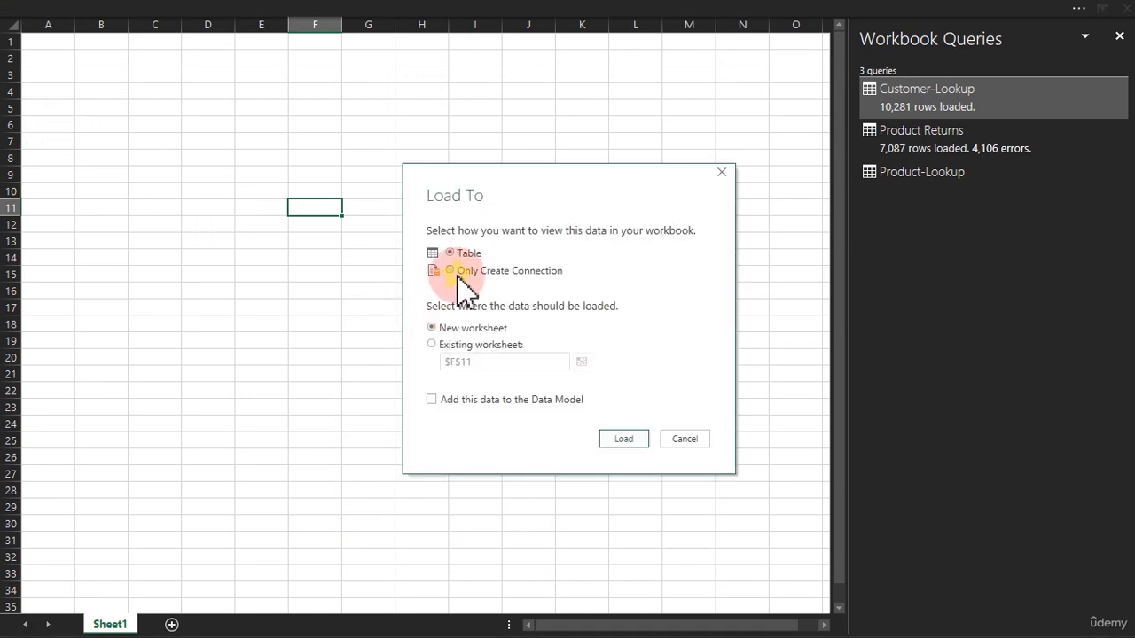
pyautogui.click(465, 403)
pyautogui.click(624, 440)
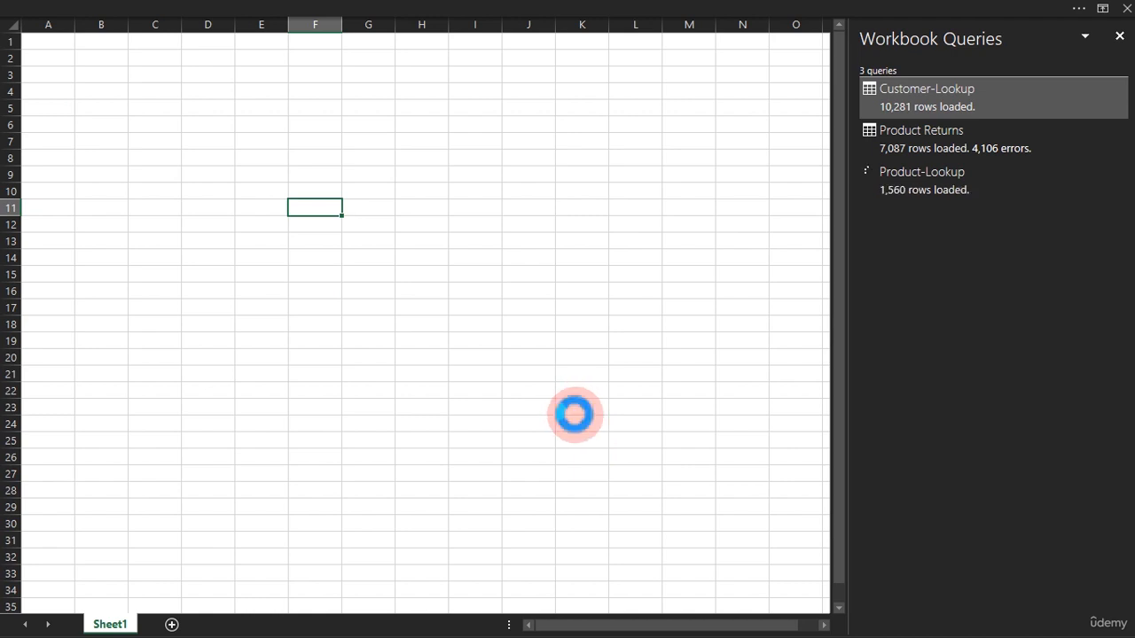
# Step: Import the Region-Lookup CSV file from the Customer Dashboard folder as a new query and open it for transformation
pyautogui.click(213, 9)
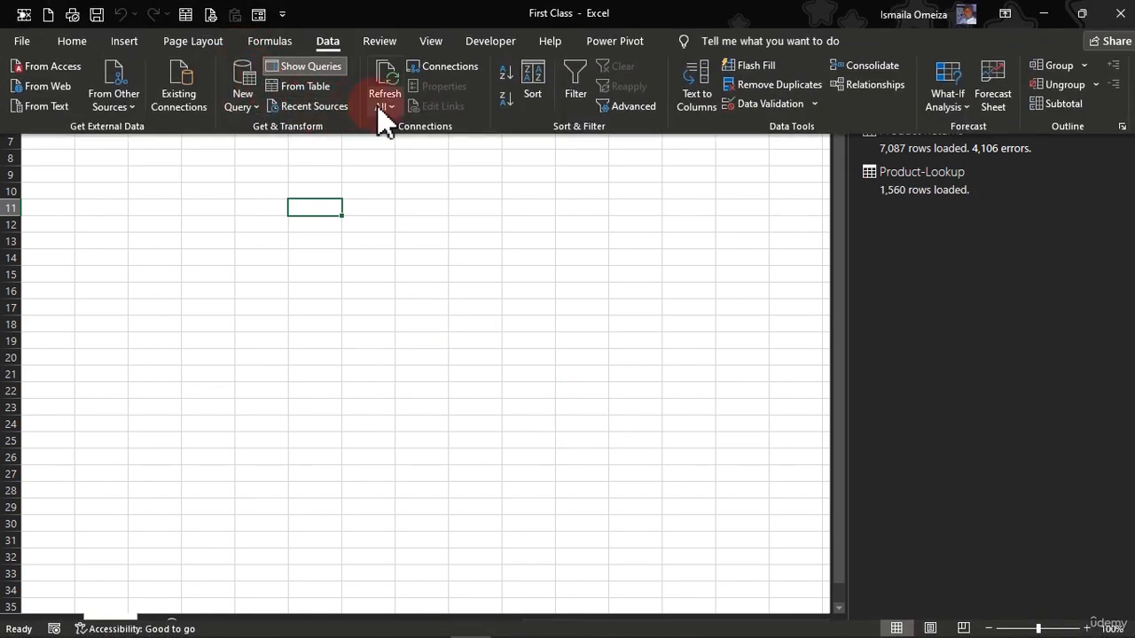
pyautogui.click(381, 108)
pyautogui.click(235, 110)
pyautogui.click(235, 111)
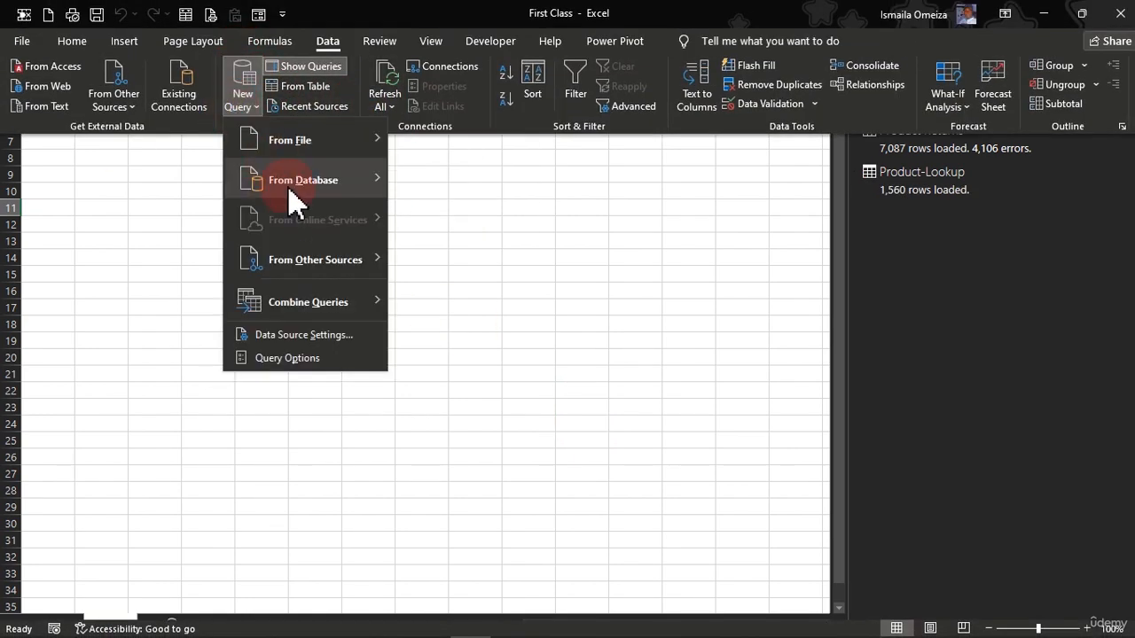
pyautogui.moveTo(292, 142)
pyautogui.click(451, 186)
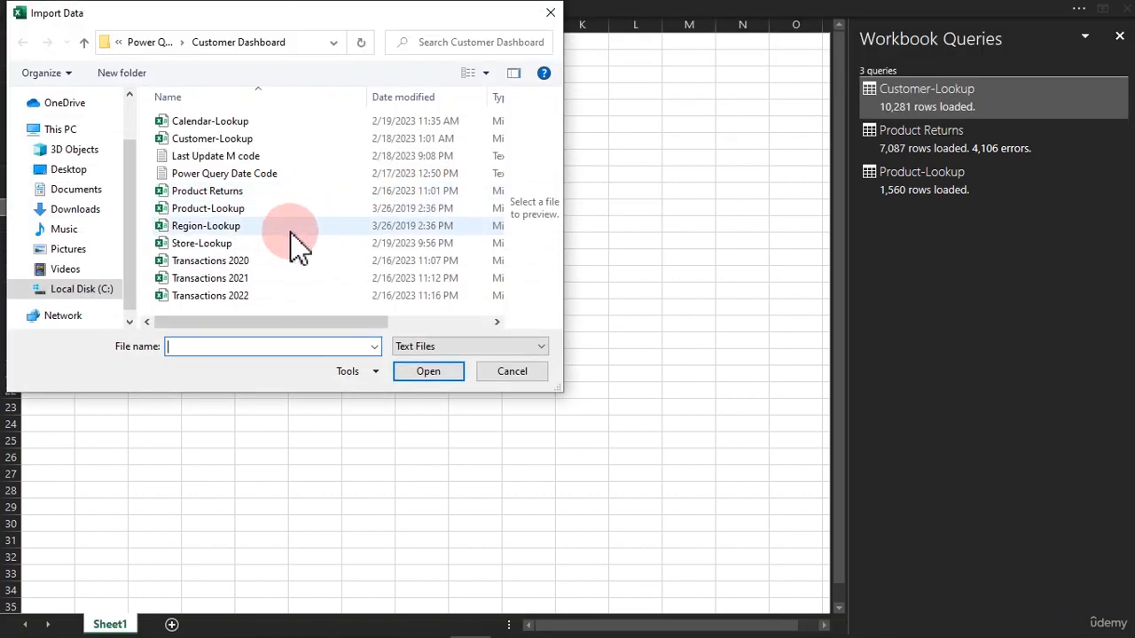
pyautogui.click(223, 231)
pyautogui.doubleClick(223, 229)
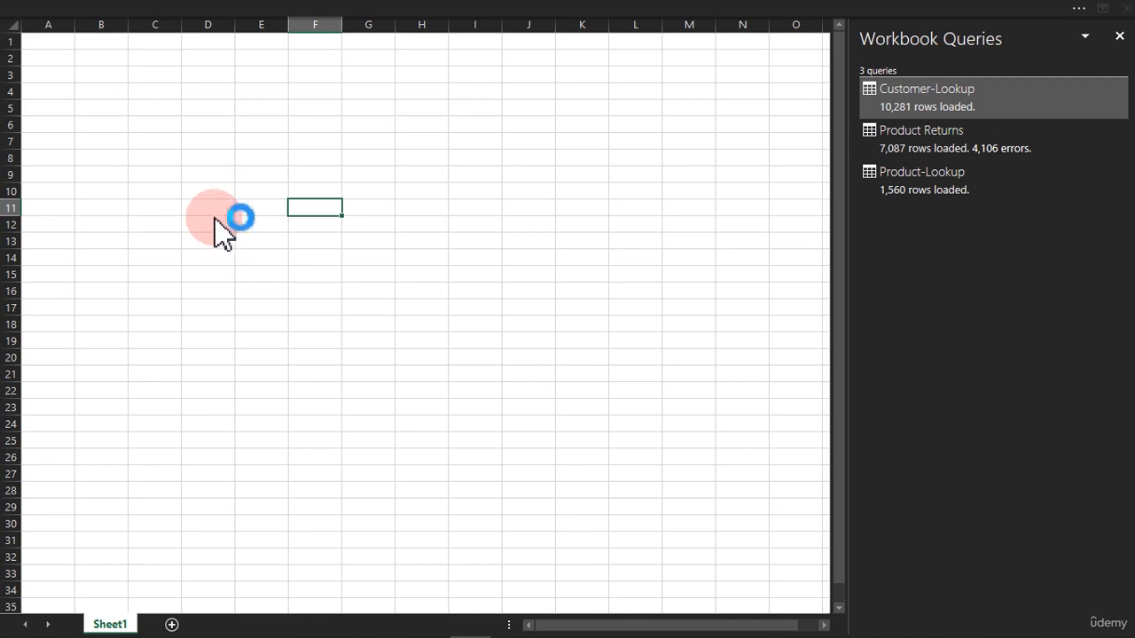
pyautogui.click(800, 556)
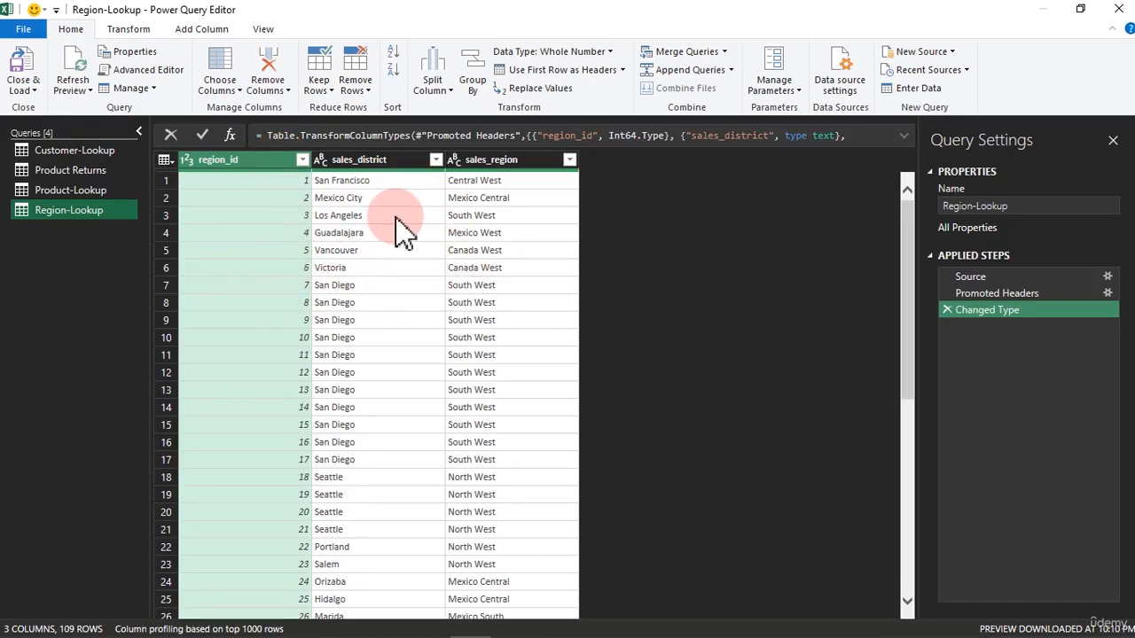
# Step: Load the Region-Lookup query as a connection only and add its data to the Data Model
pyautogui.click(32, 90)
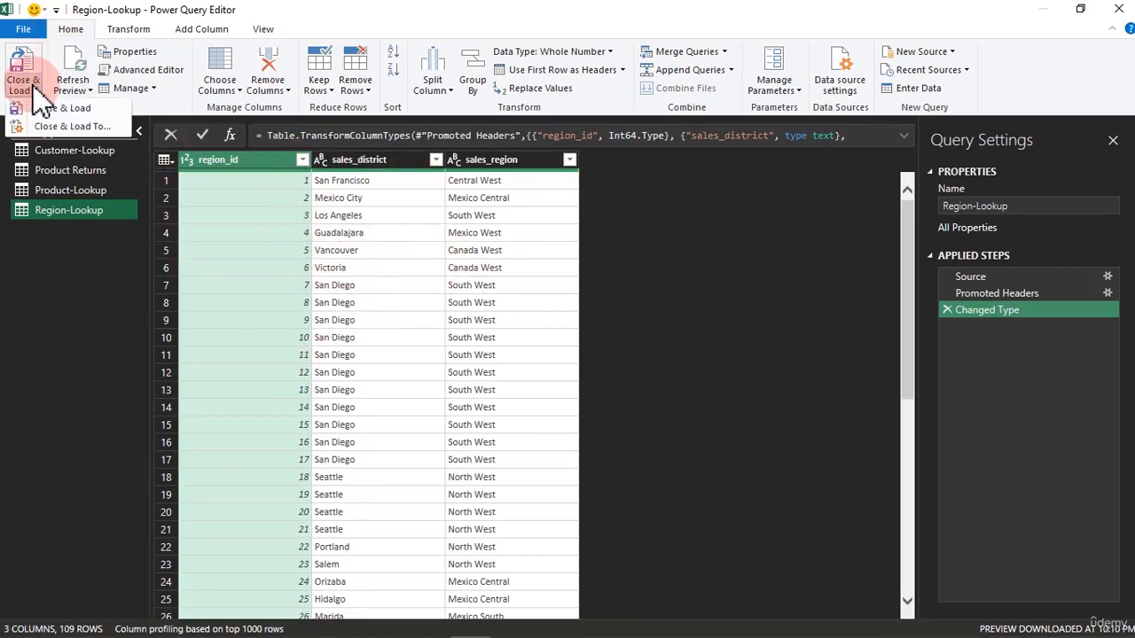
pyautogui.click(50, 126)
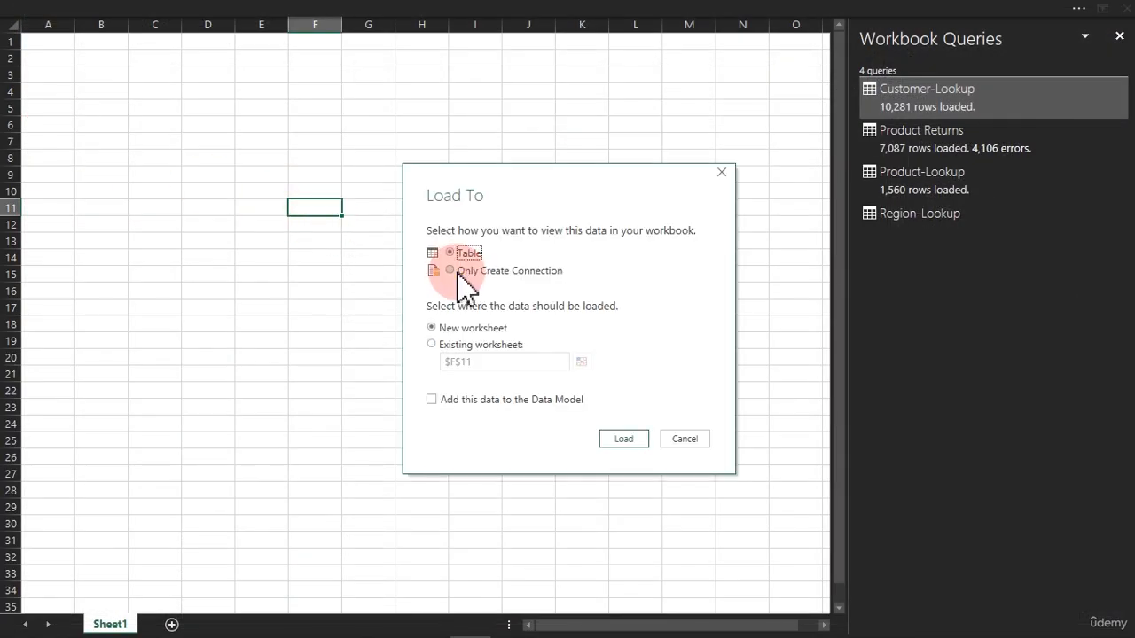
pyautogui.click(458, 272)
pyautogui.click(624, 439)
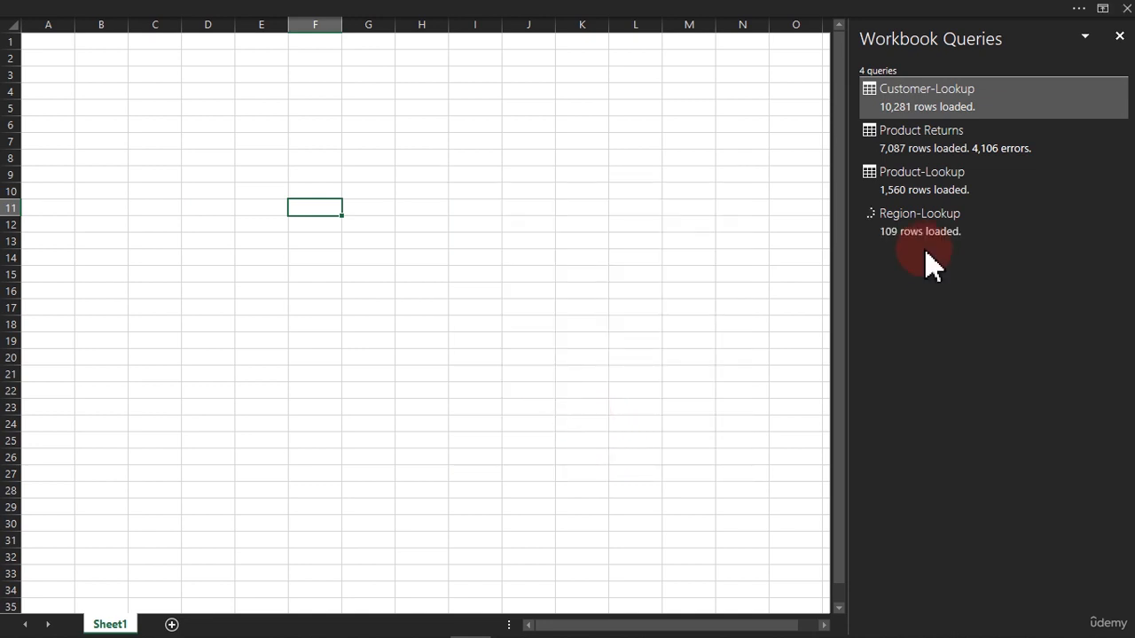
# Step: Import the Store-Lookup CSV file from the Customer Dashboard folder as a new query and open it for transformation
pyautogui.click(251, 9)
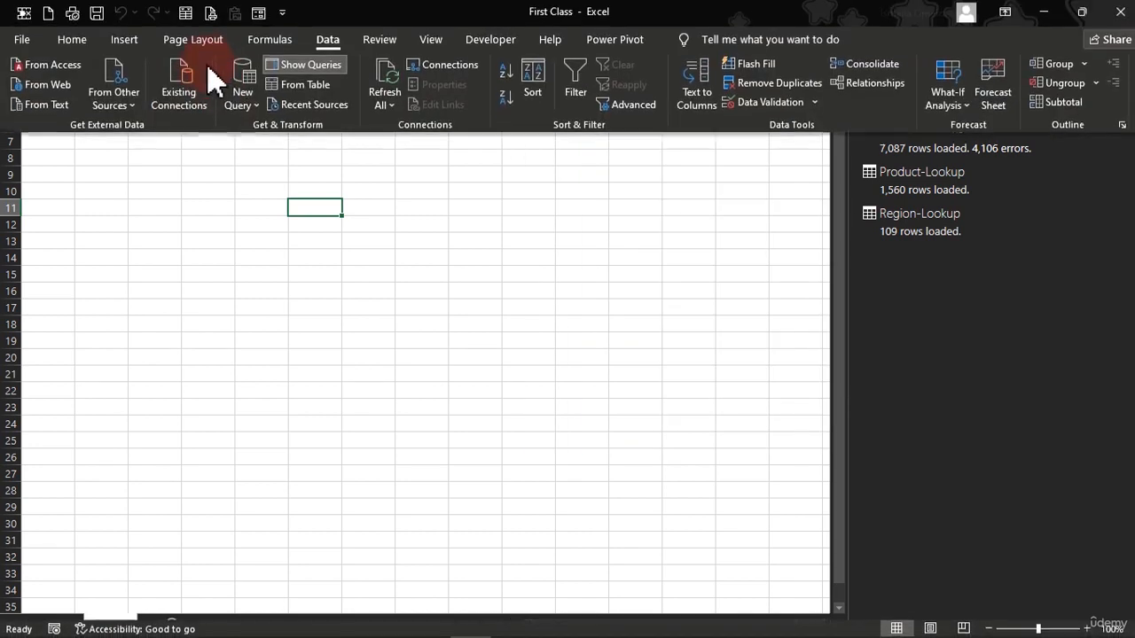
pyautogui.click(241, 114)
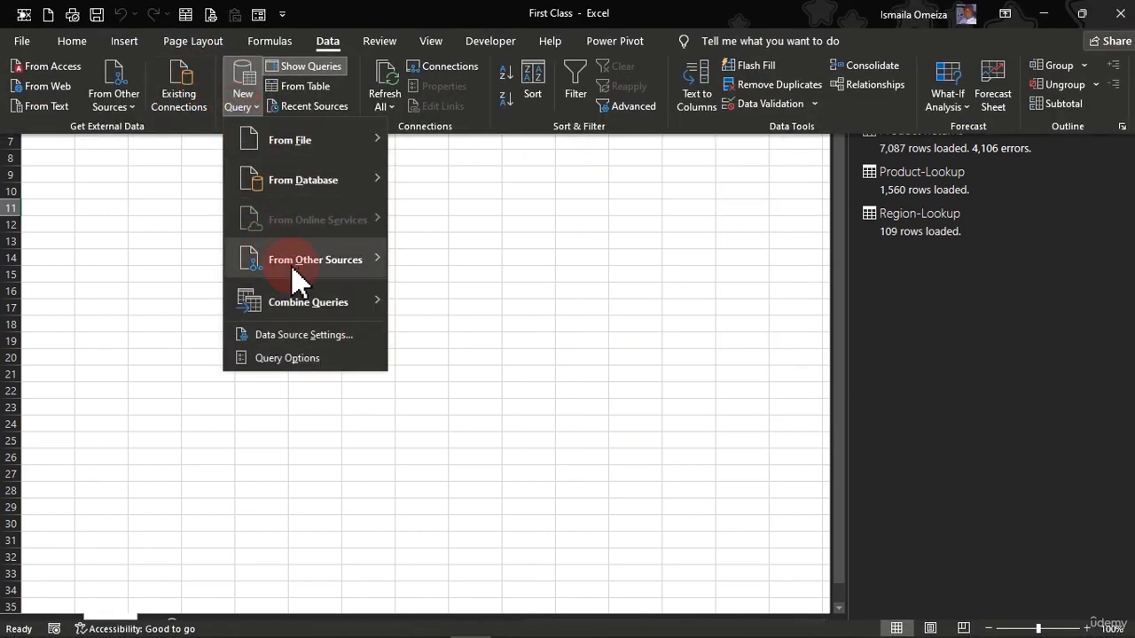
pyautogui.moveTo(322, 140)
pyautogui.click(449, 183)
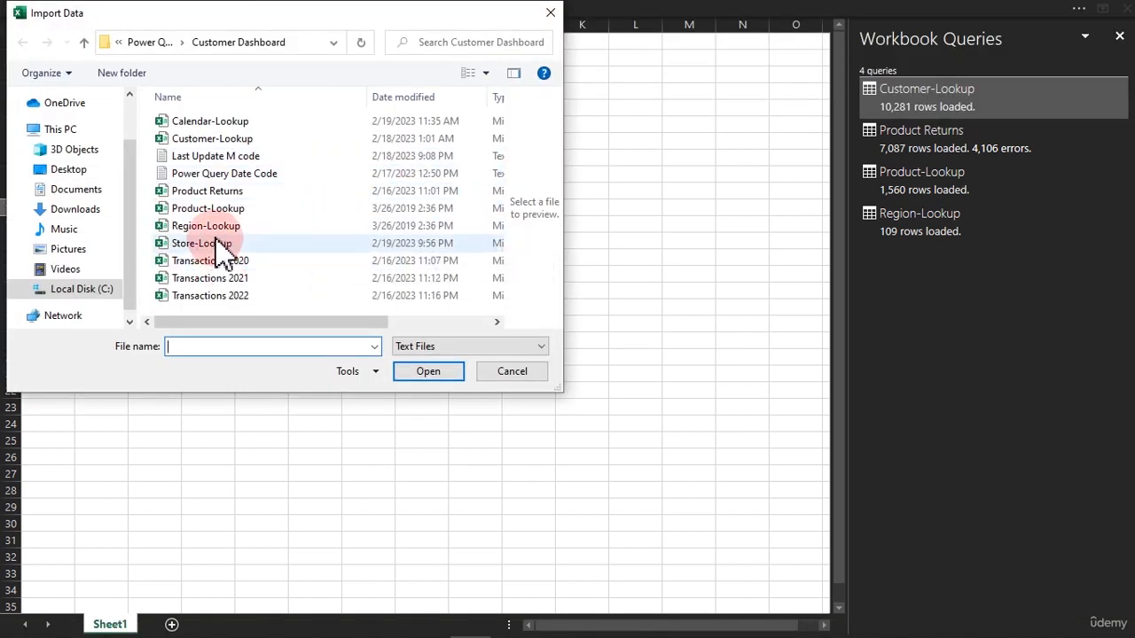
pyautogui.click(214, 232)
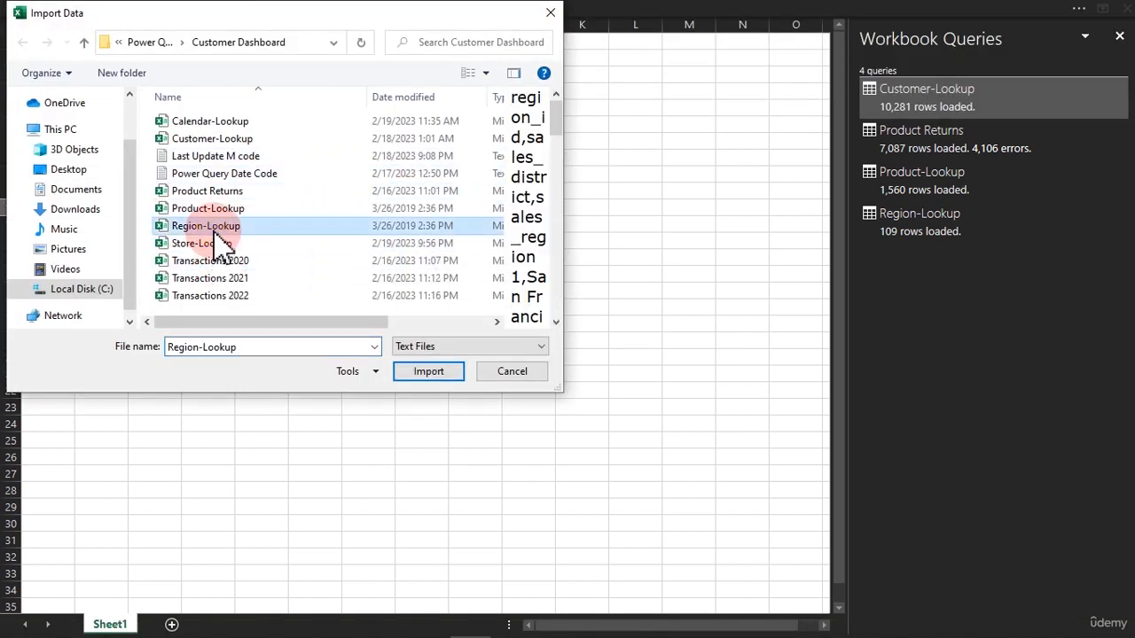
pyautogui.click(204, 245)
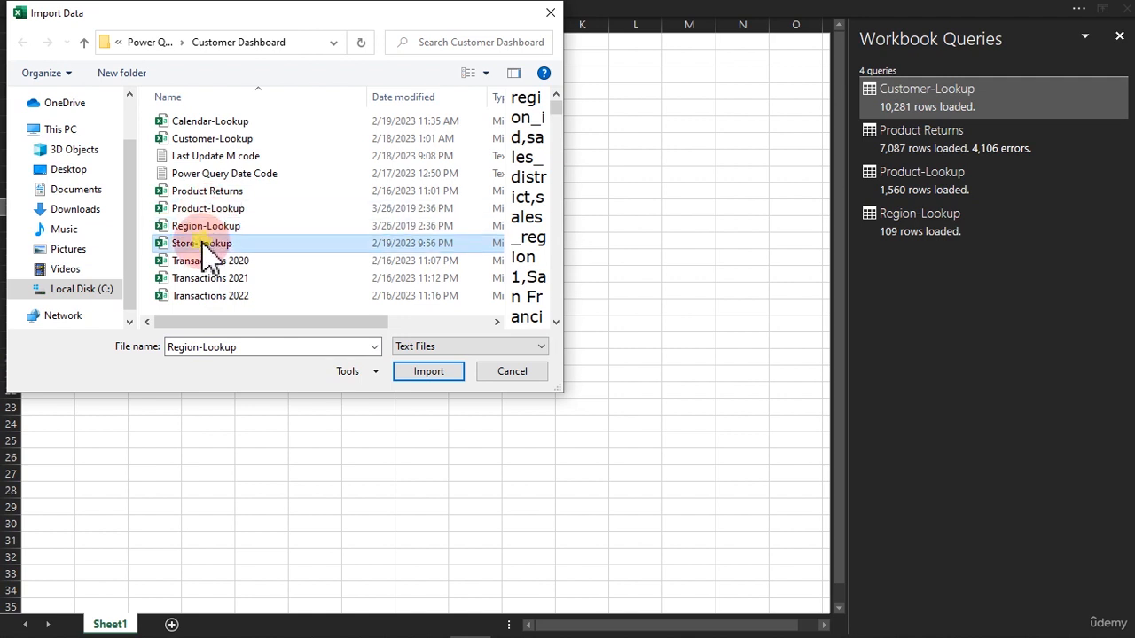
pyautogui.click(427, 374)
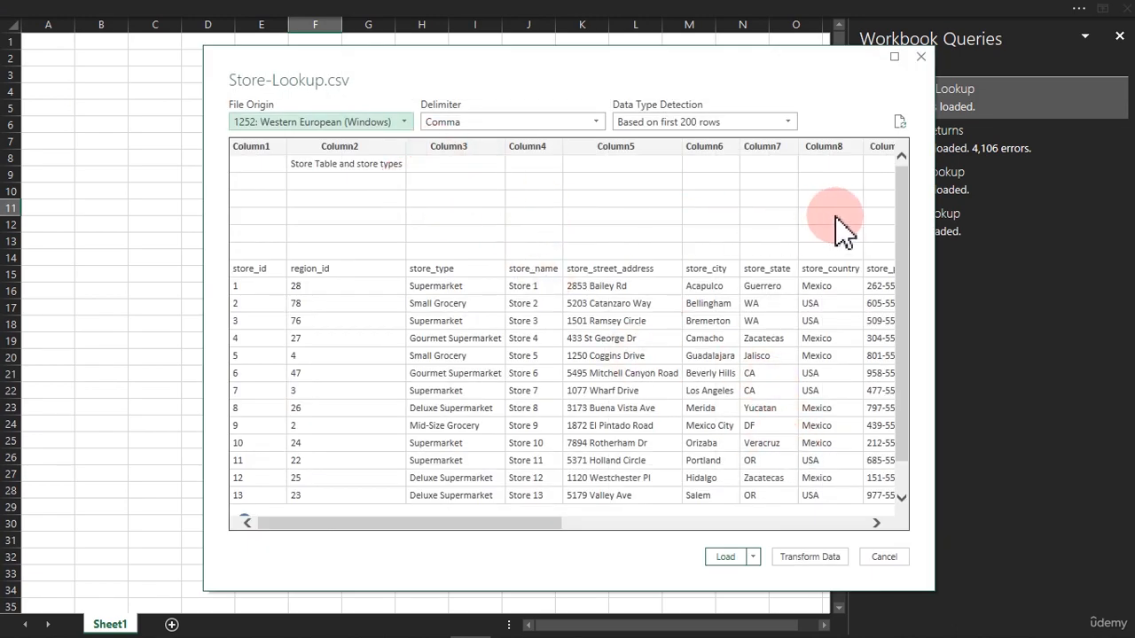
pyautogui.scroll(-2, 907, 239)
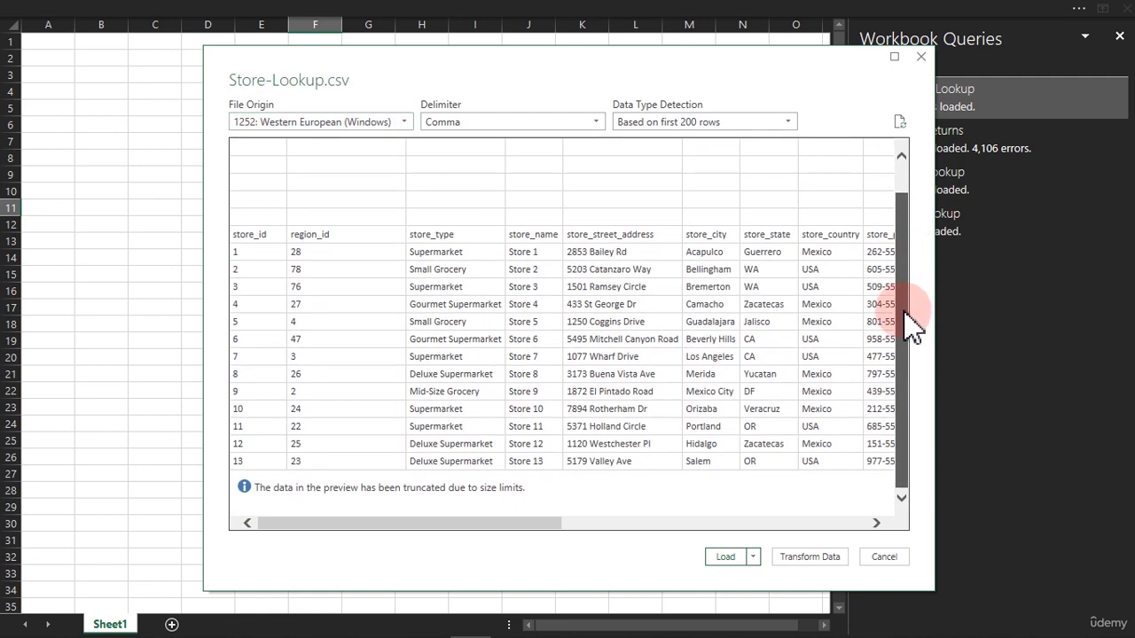
pyautogui.moveTo(710, 501); pyautogui.dragTo(488, 404)
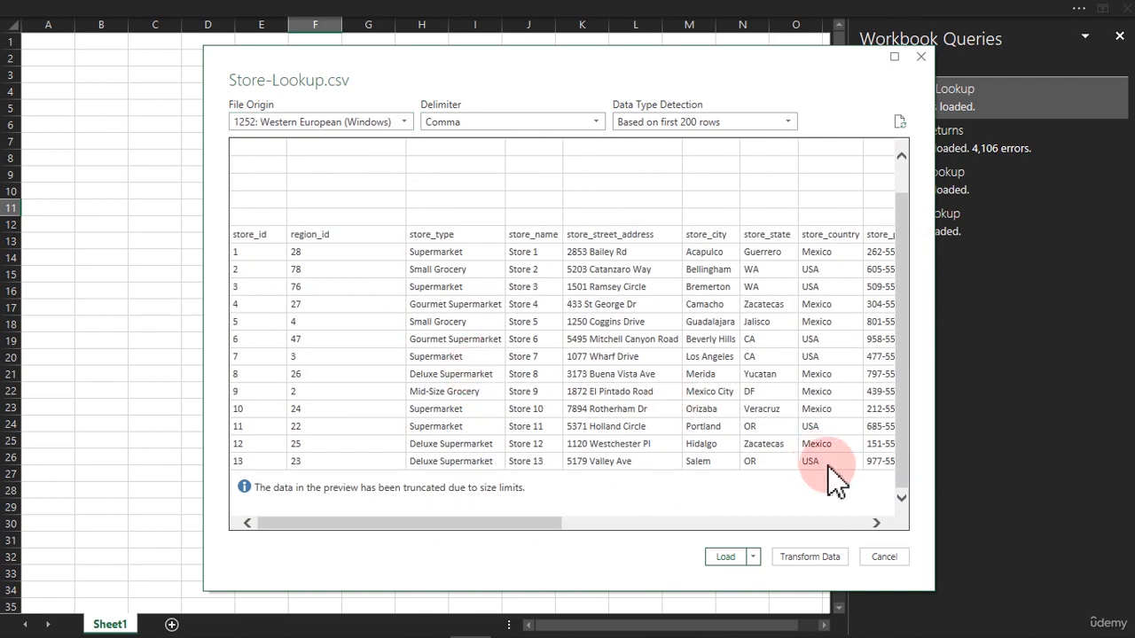
pyautogui.click(818, 556)
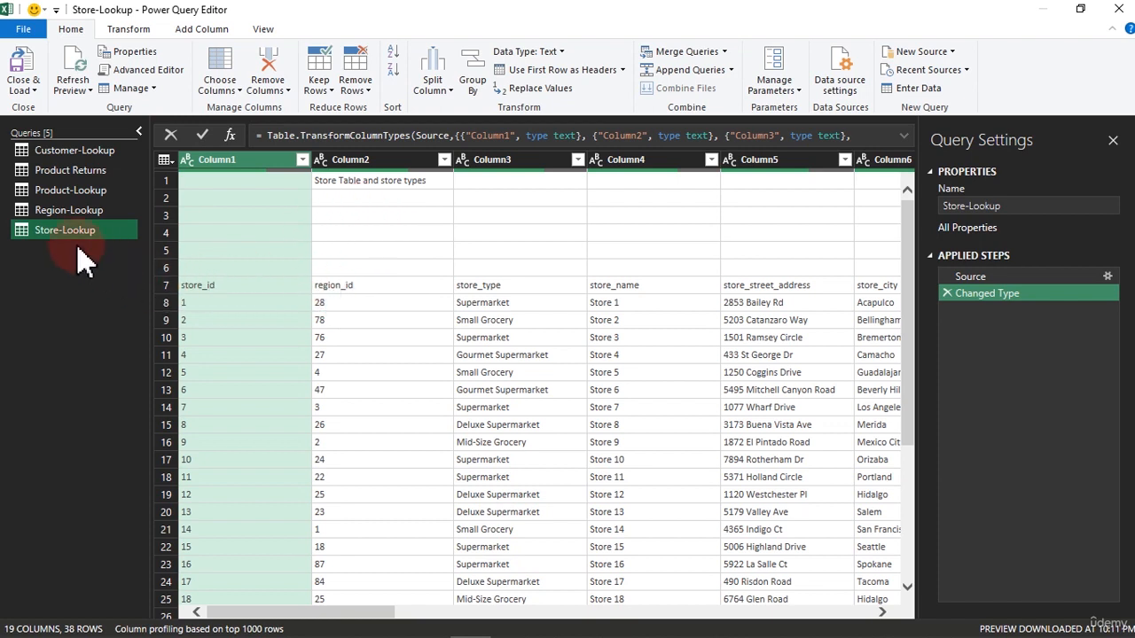
# Step: Load the Store-Lookup query as a connection only and add its data to the Data Model
pyautogui.click(37, 93)
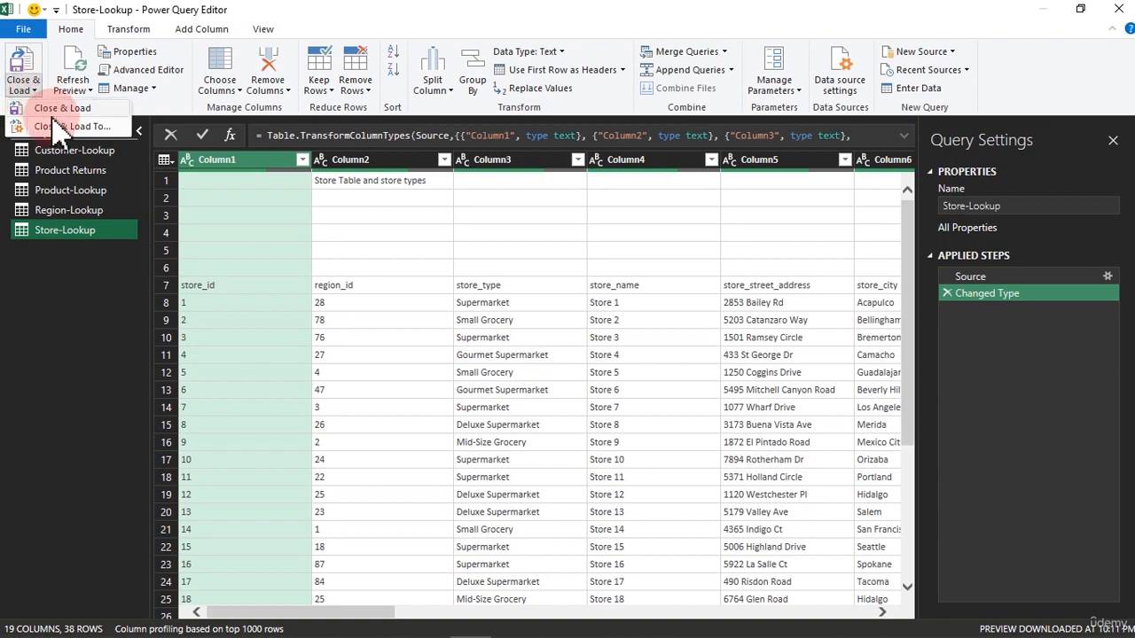
pyautogui.click(47, 121)
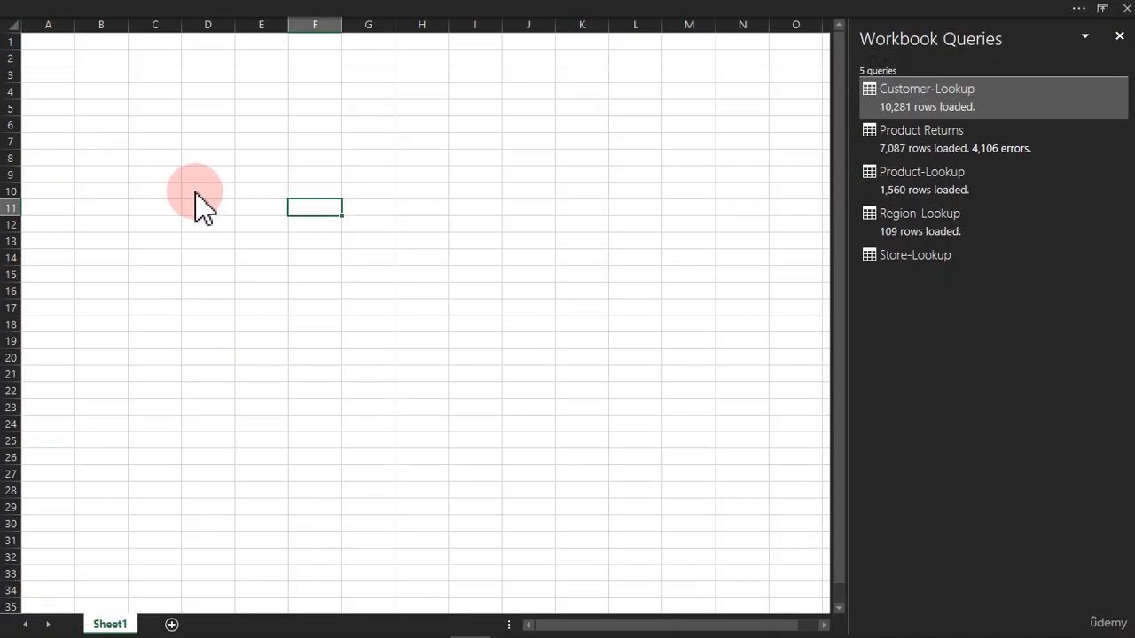
pyautogui.click(449, 270)
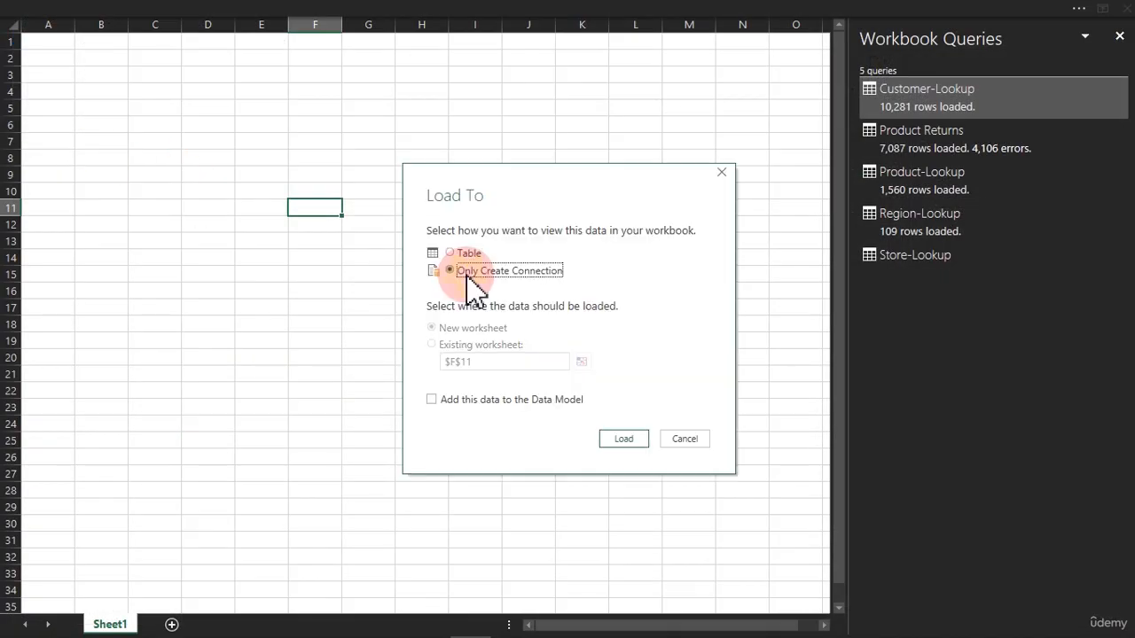
pyautogui.click(636, 438)
# Step: Import the Transactions 2020 CSV file from the Customer Dashboard folder as a new query and open it for transformation
pyautogui.click(279, 11)
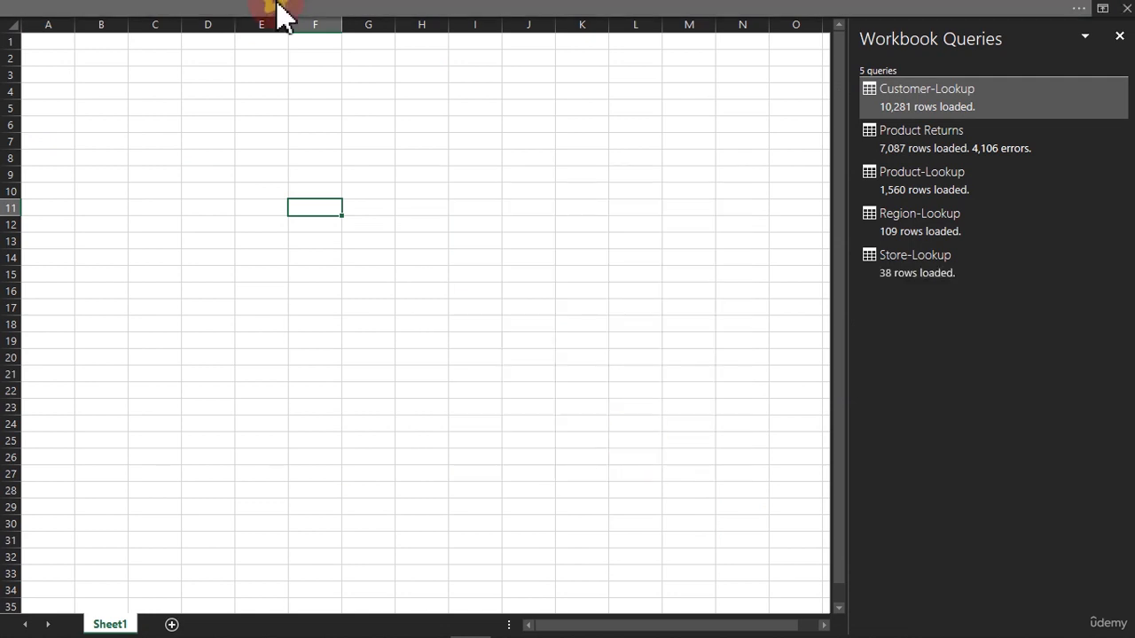
pyautogui.click(327, 41)
pyautogui.click(253, 99)
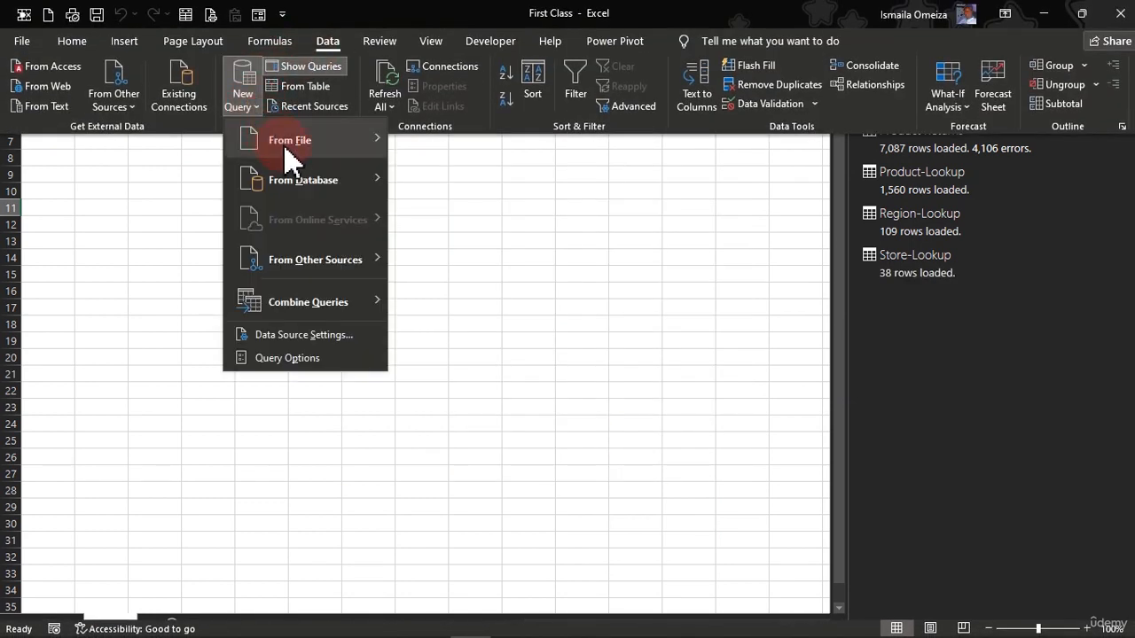
pyautogui.moveTo(317, 152)
pyautogui.click(447, 188)
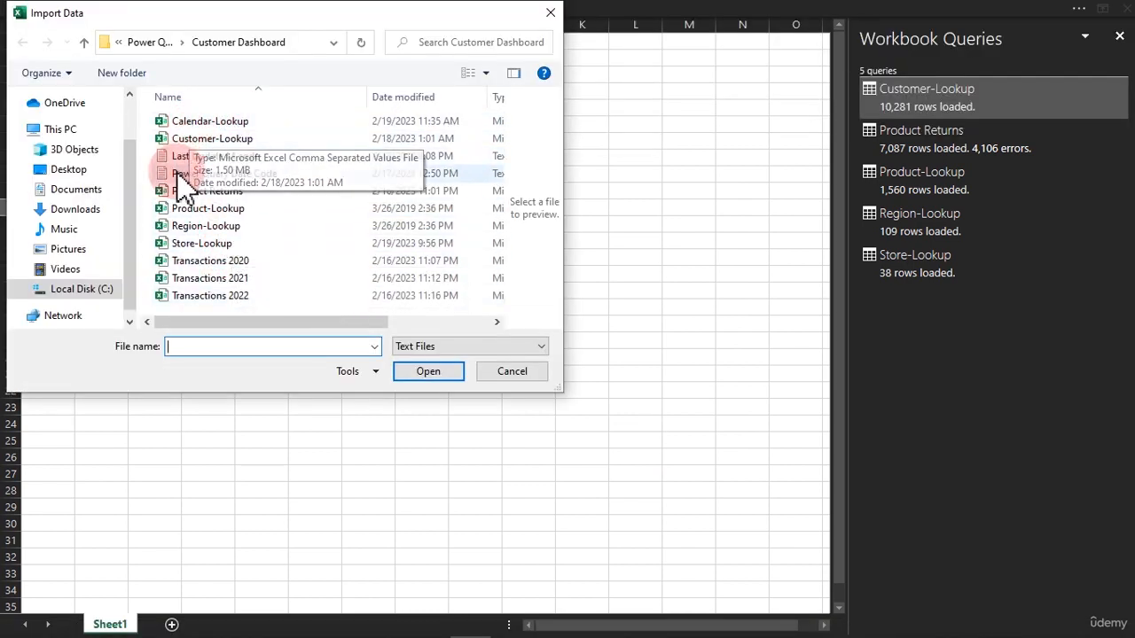
pyautogui.click(207, 266)
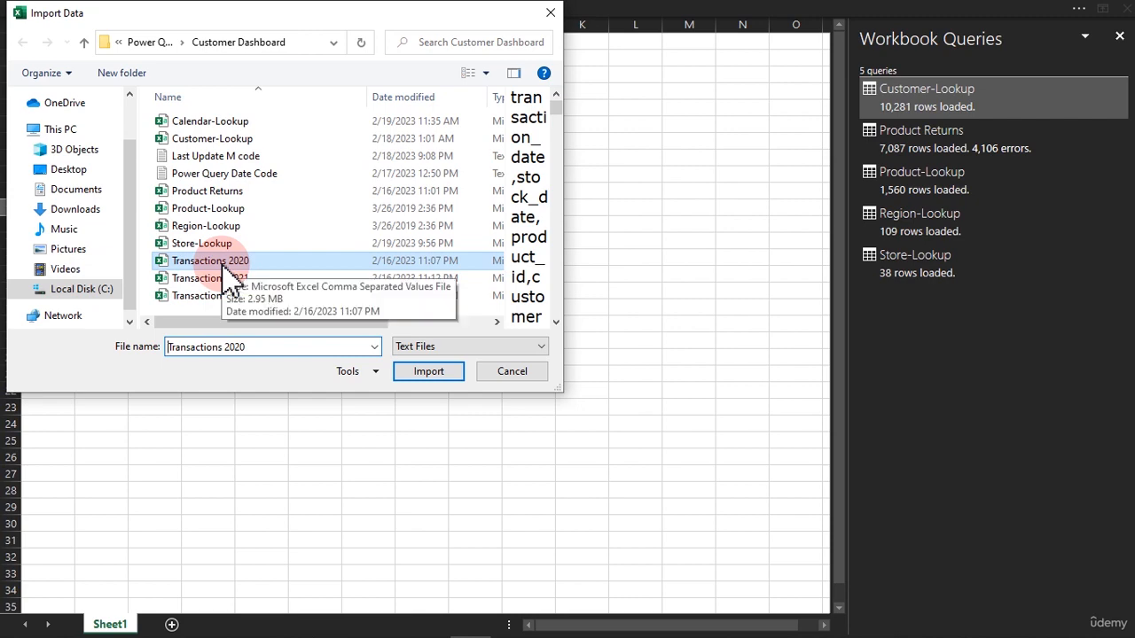
pyautogui.click(412, 377)
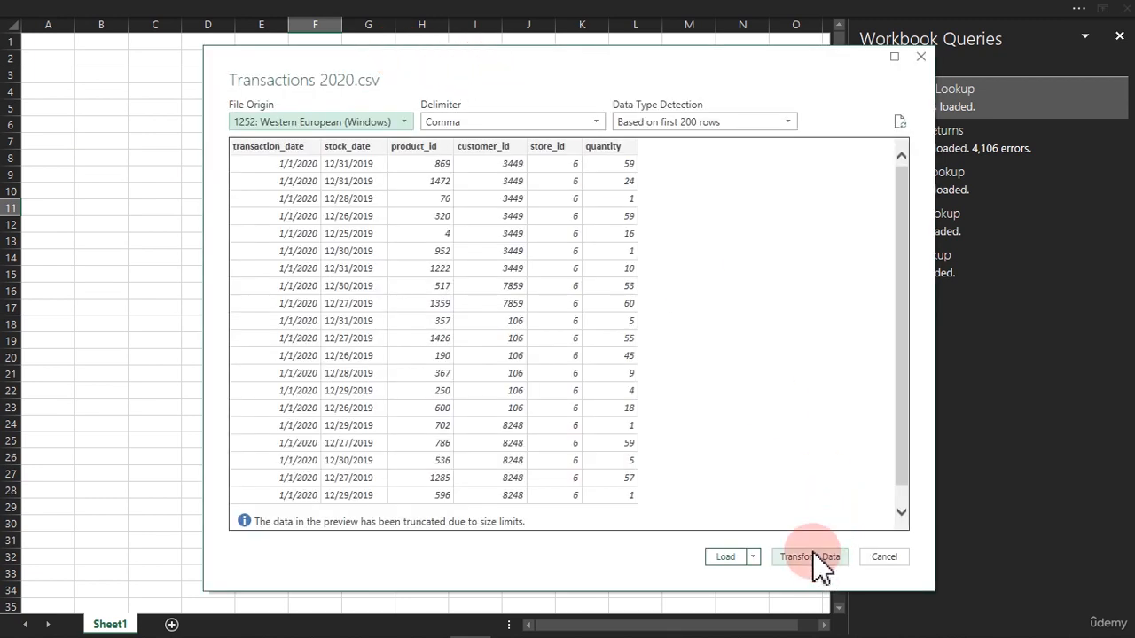
pyautogui.click(810, 559)
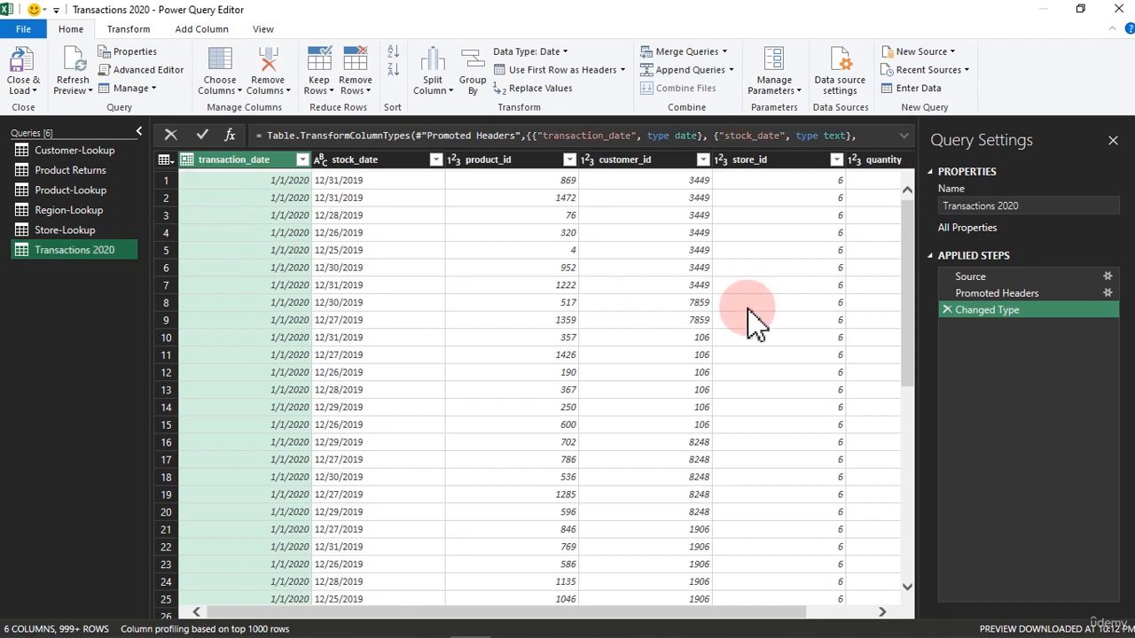
# Step: Set the data type of the transaction_date and stock_date columns in the Transactions 2020 query to Date
pyautogui.click(190, 165)
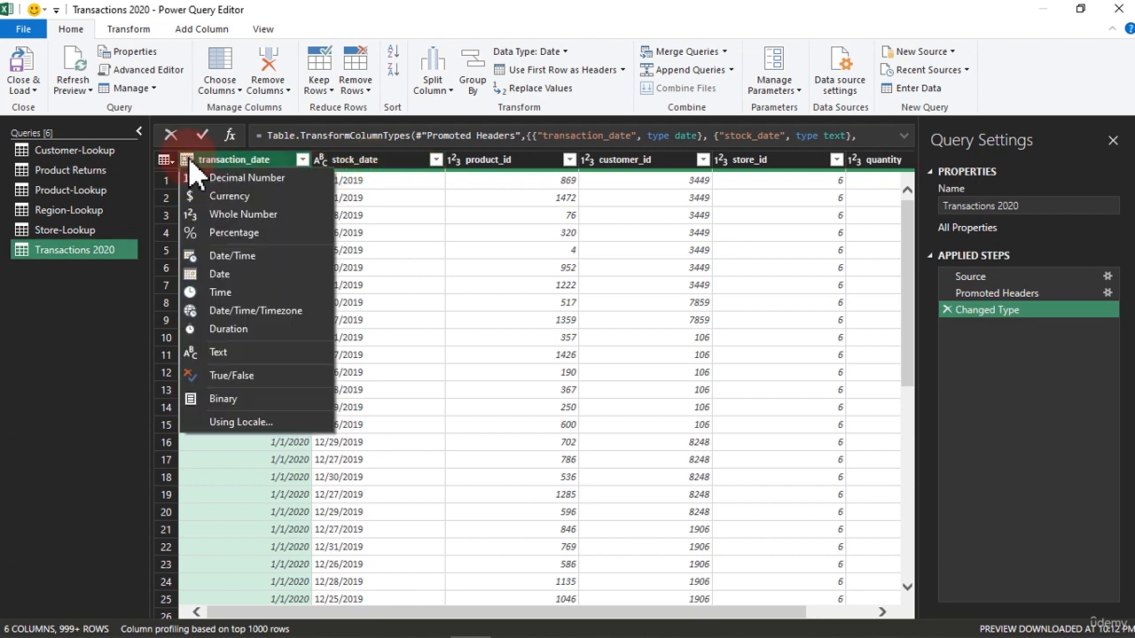
pyautogui.click(227, 271)
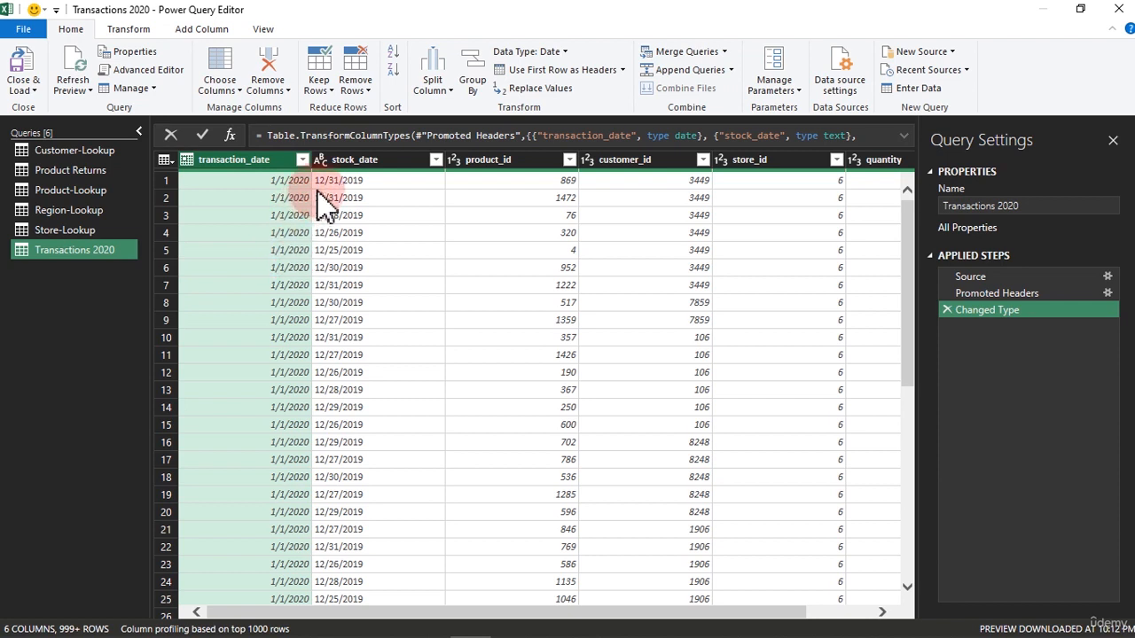
pyautogui.click(321, 160)
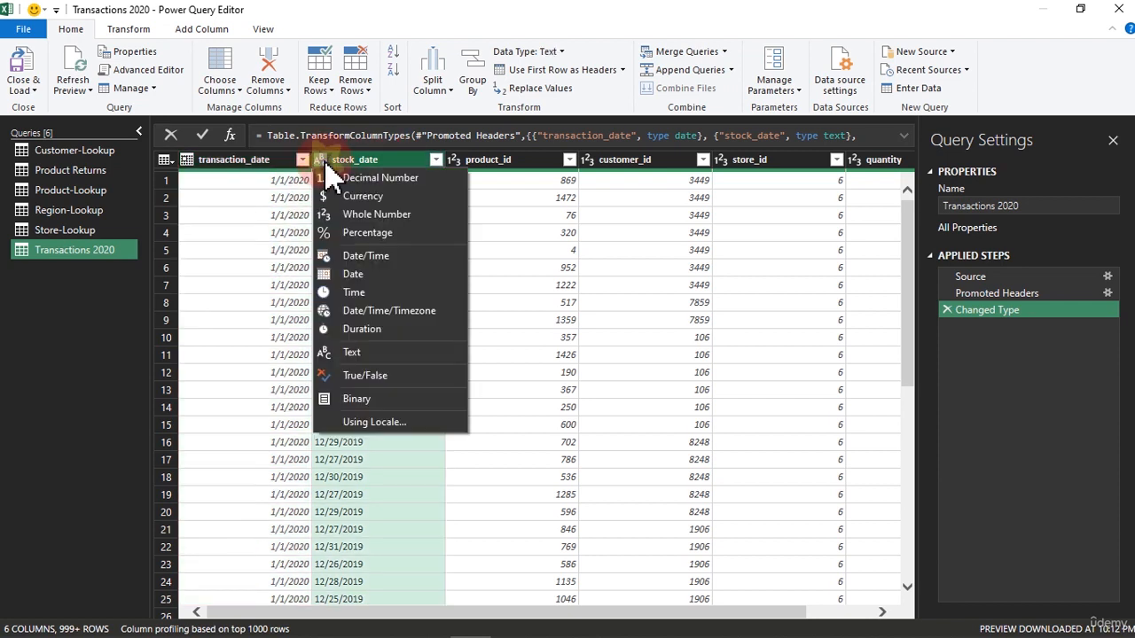
pyautogui.click(345, 275)
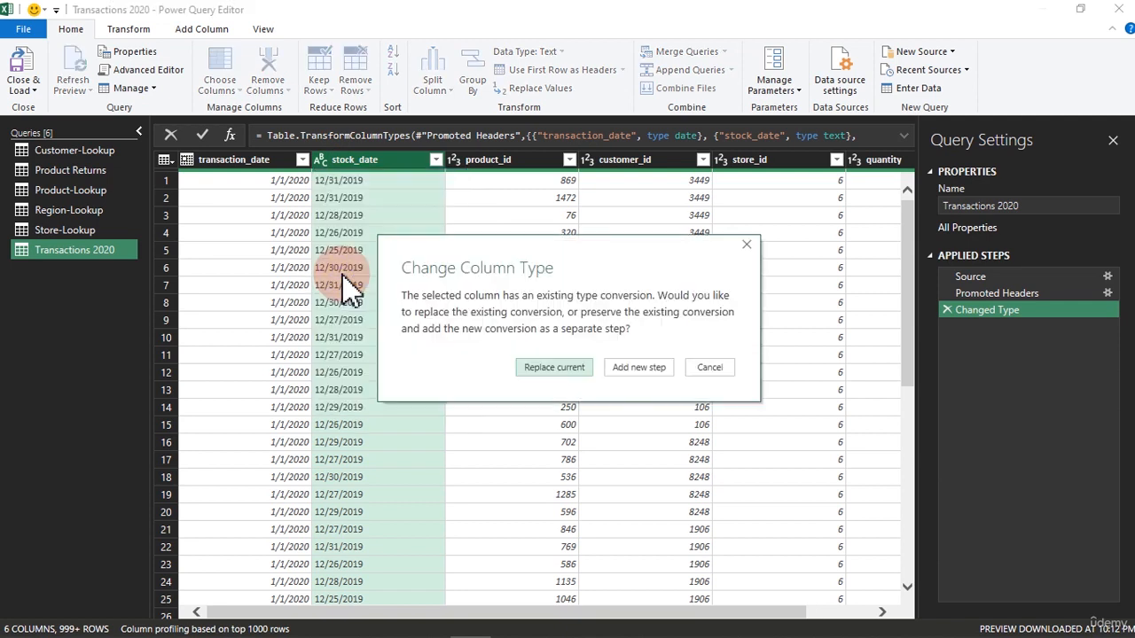
pyautogui.click(626, 372)
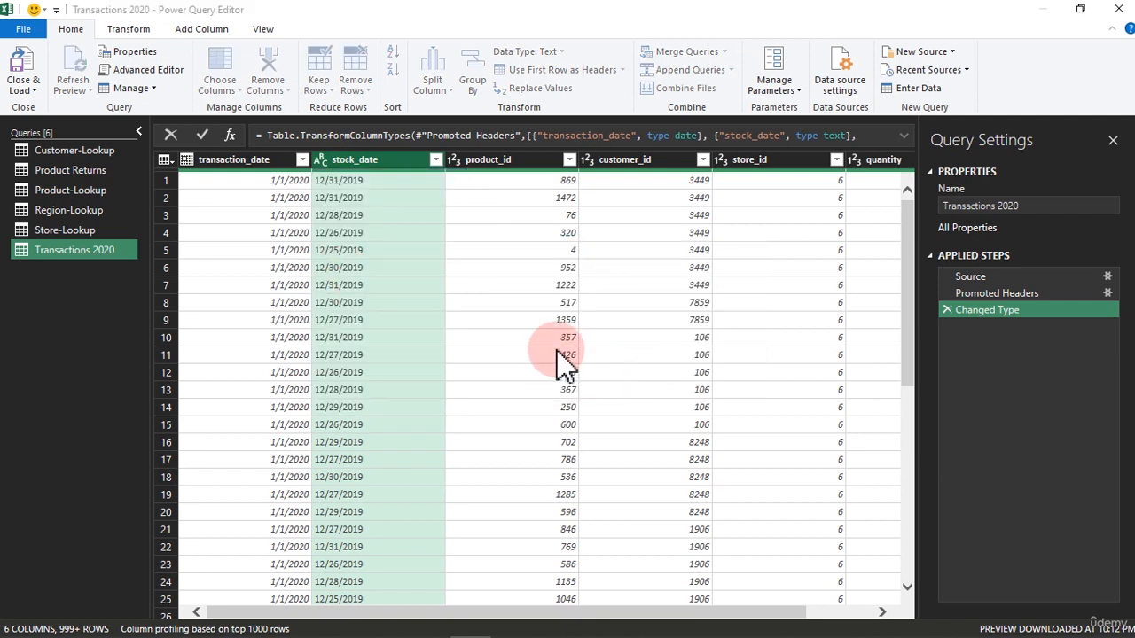